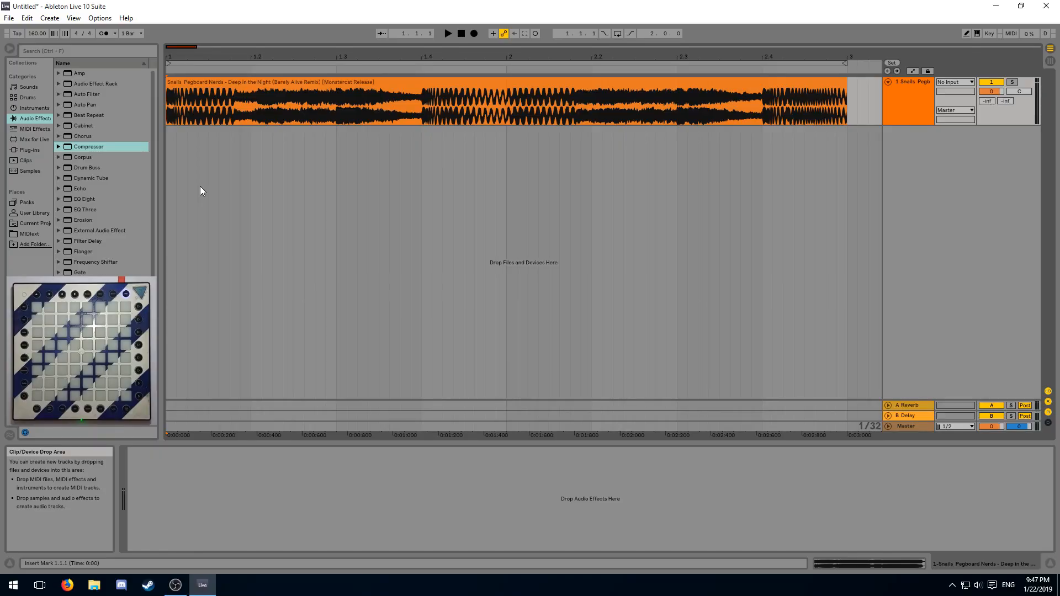
Audition the song and try rough time selections around the bass entry near 1.4.1.
key("space")
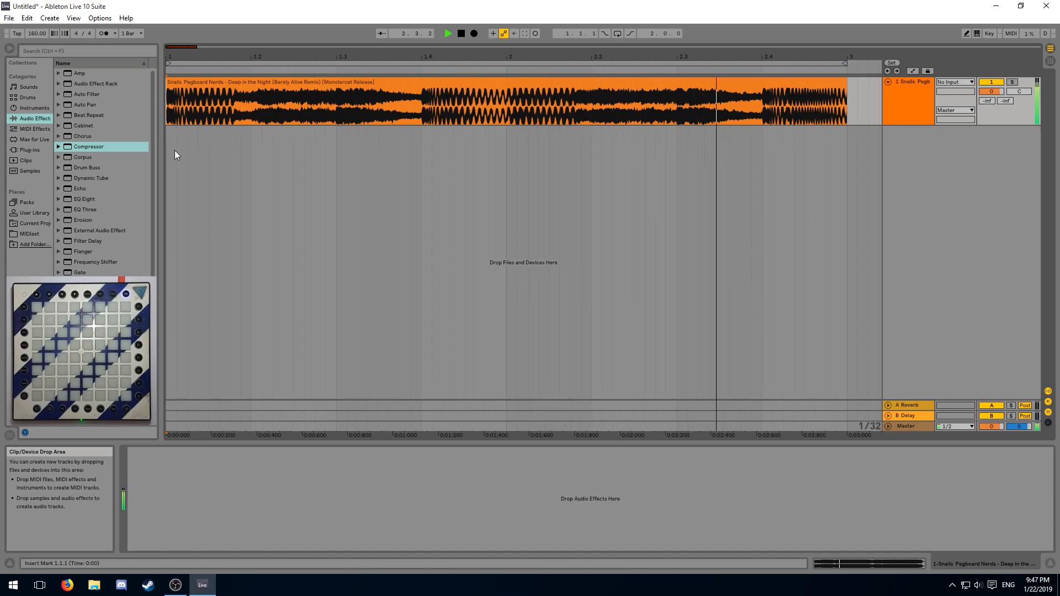
key("space")
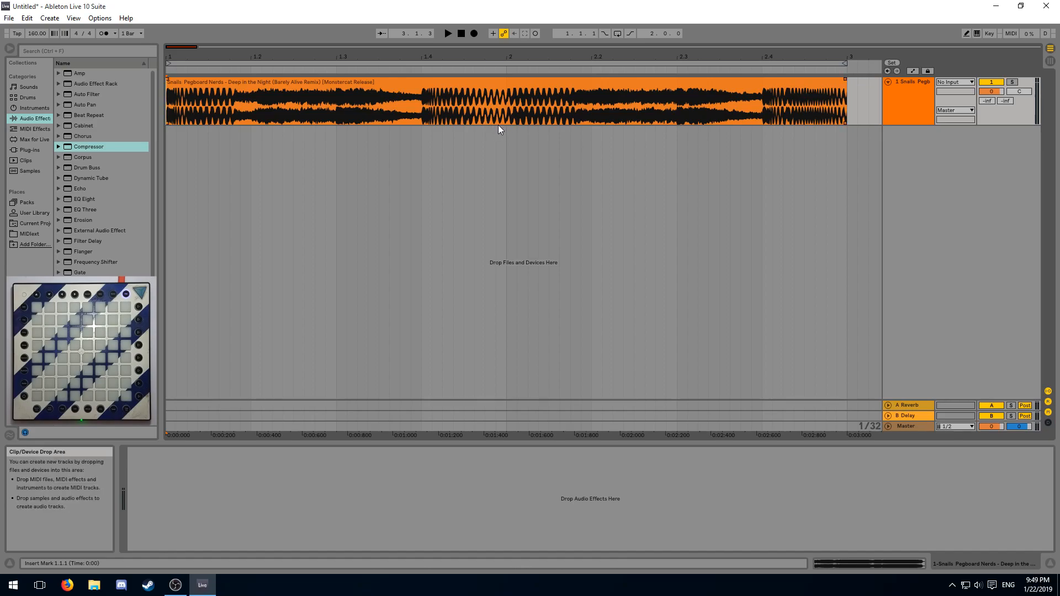
left_click(317, 108)
scroll(316, 108, "up", 2)
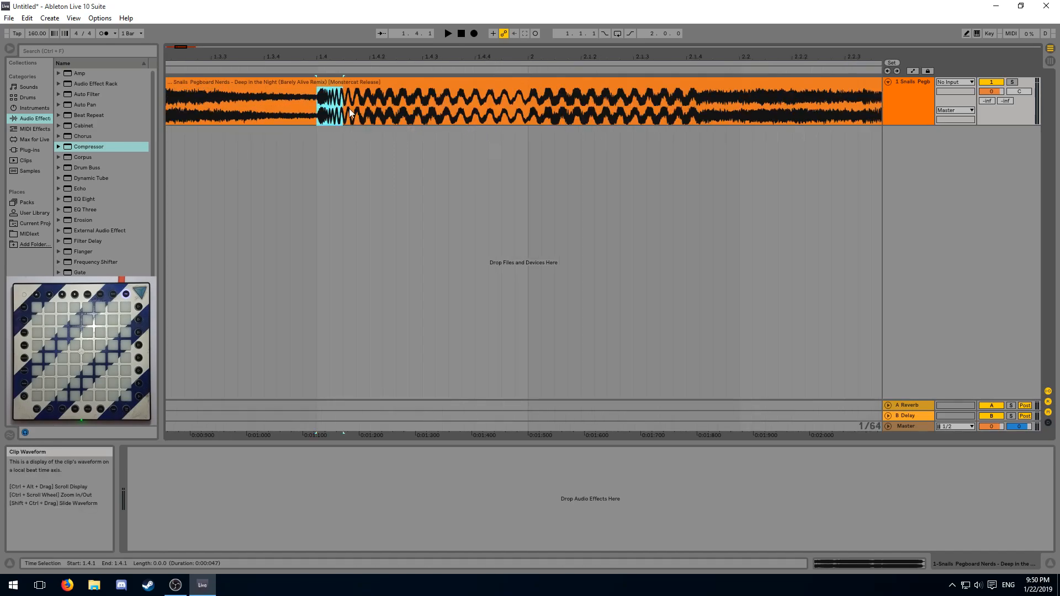
left_click_drag(348, 115, 478, 117)
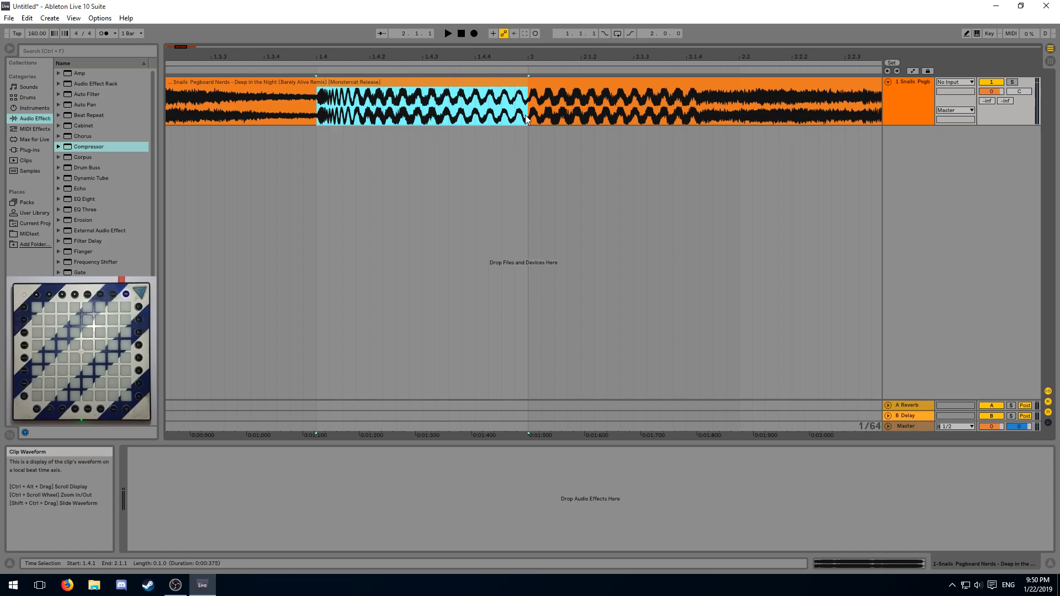
left_click_drag(316, 116, 277, 119)
left_click(185, 116)
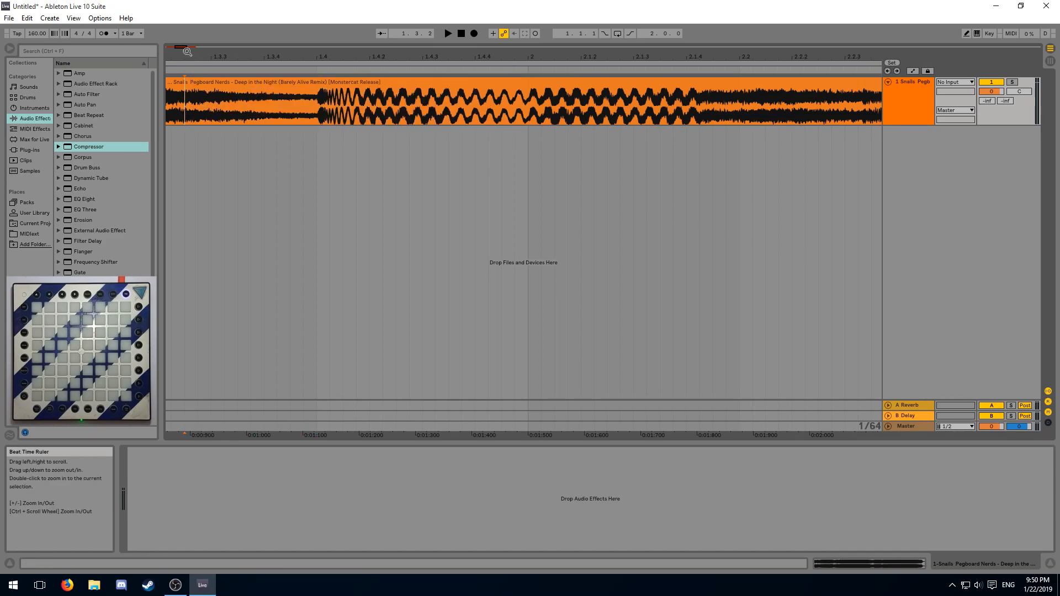
scroll(186, 117, "down", 3)
Select the clip section from 1.4.1 to 2.1.4 and play it.
left_click(412, 106)
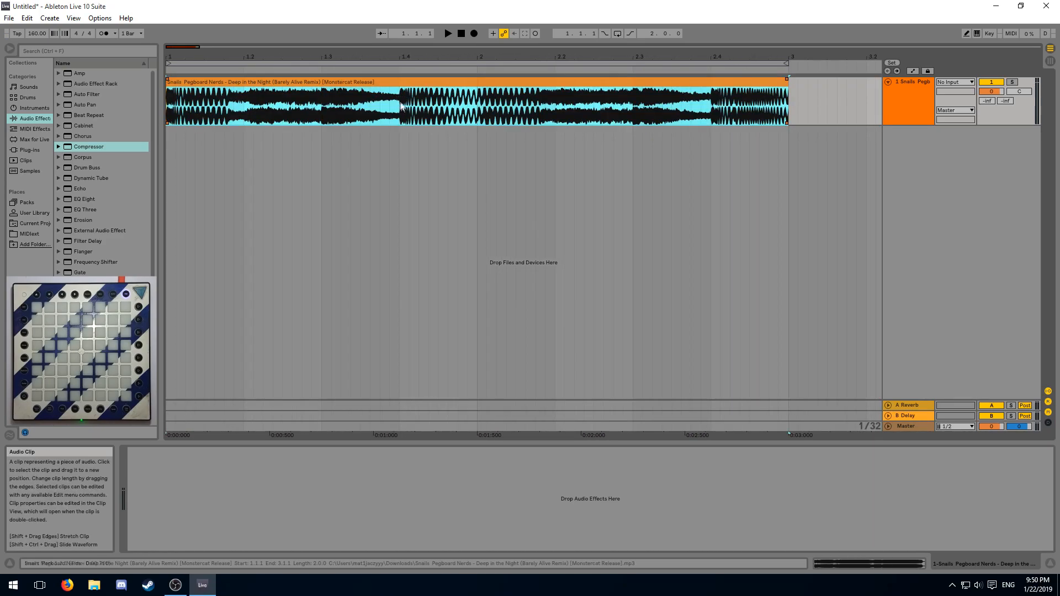
left_click(321, 116)
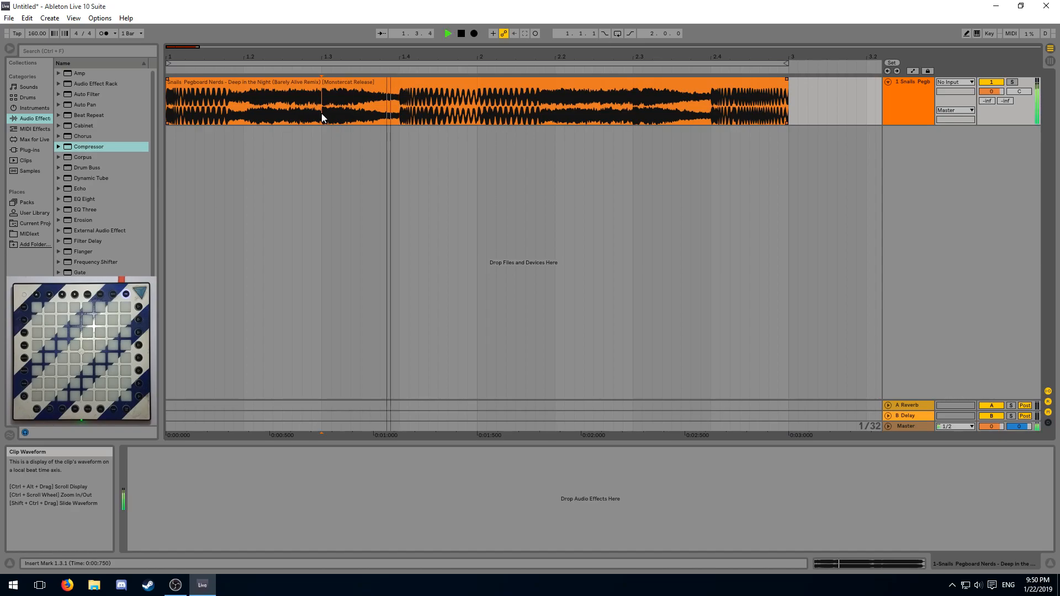
left_click_drag(400, 108, 539, 107)
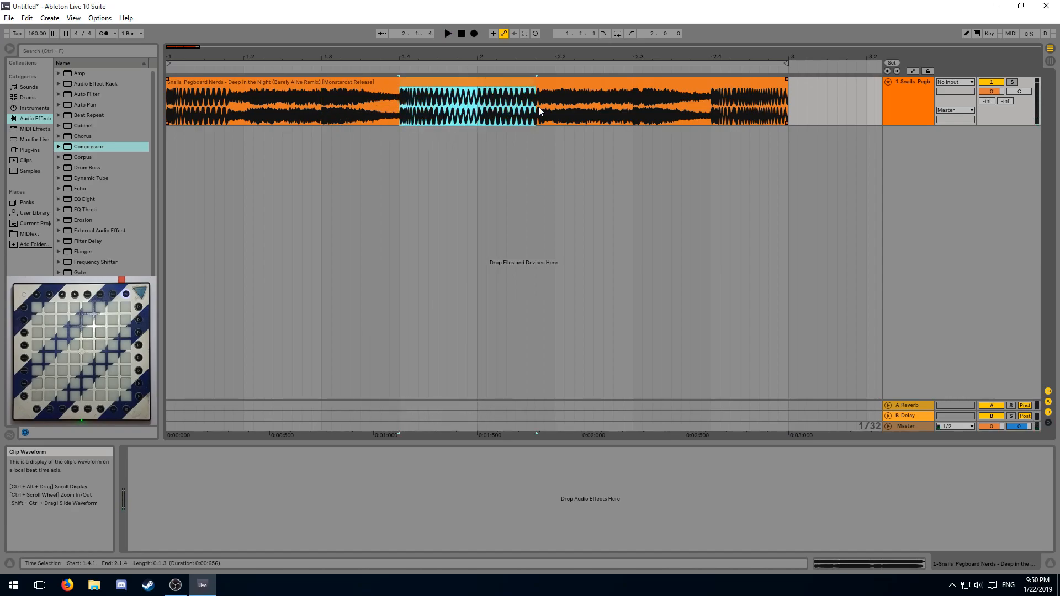
key("space")
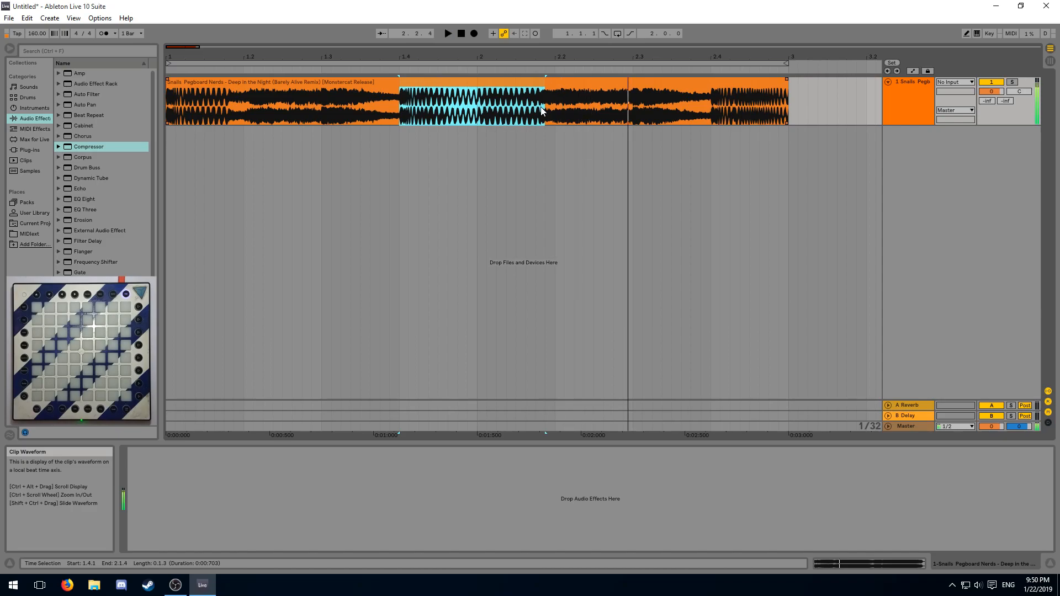
Add EQ Eight to the song track and switch off bands 3 and 4.
left_click_drag(84, 199, 375, 184)
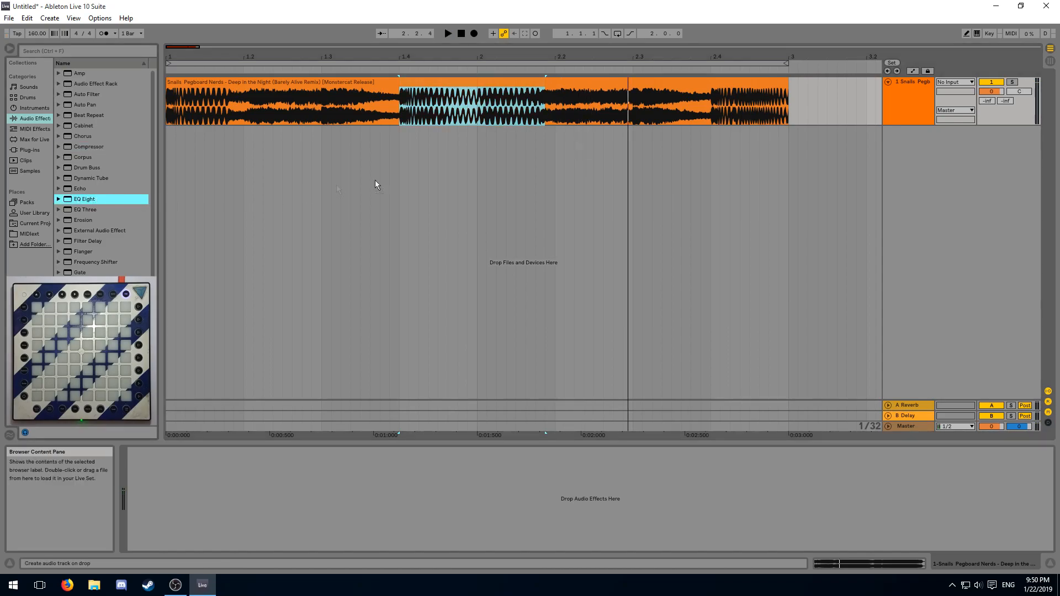
left_click_drag(717, 110, 717, 111)
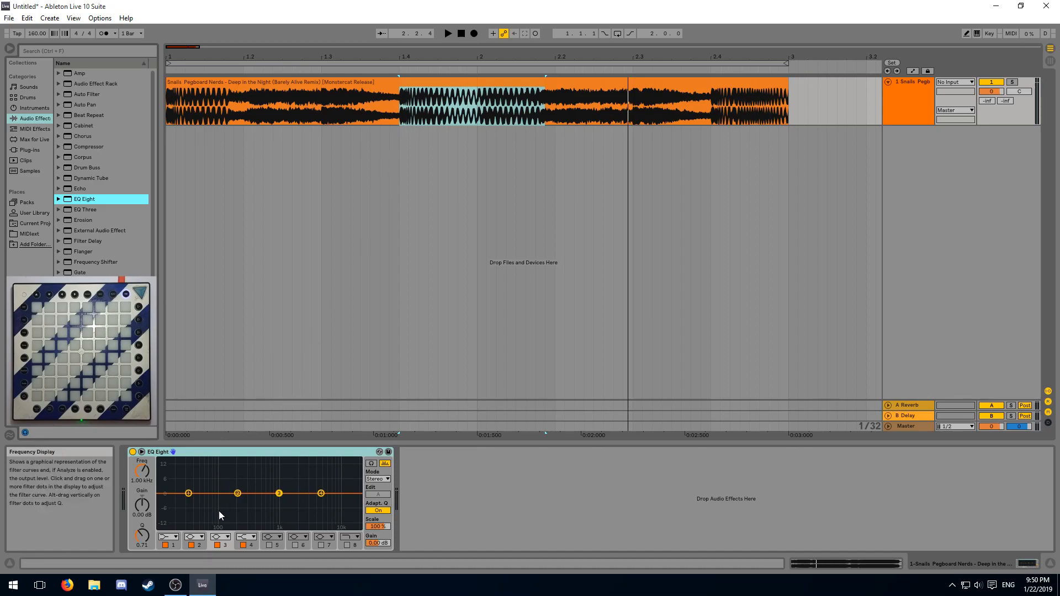
left_click(250, 546)
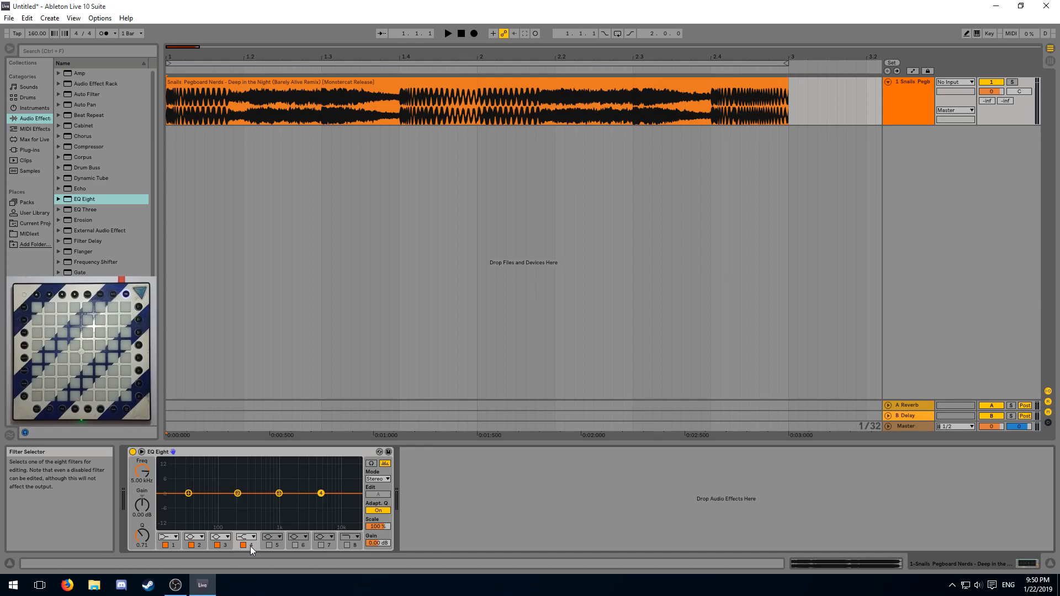
left_click(250, 546)
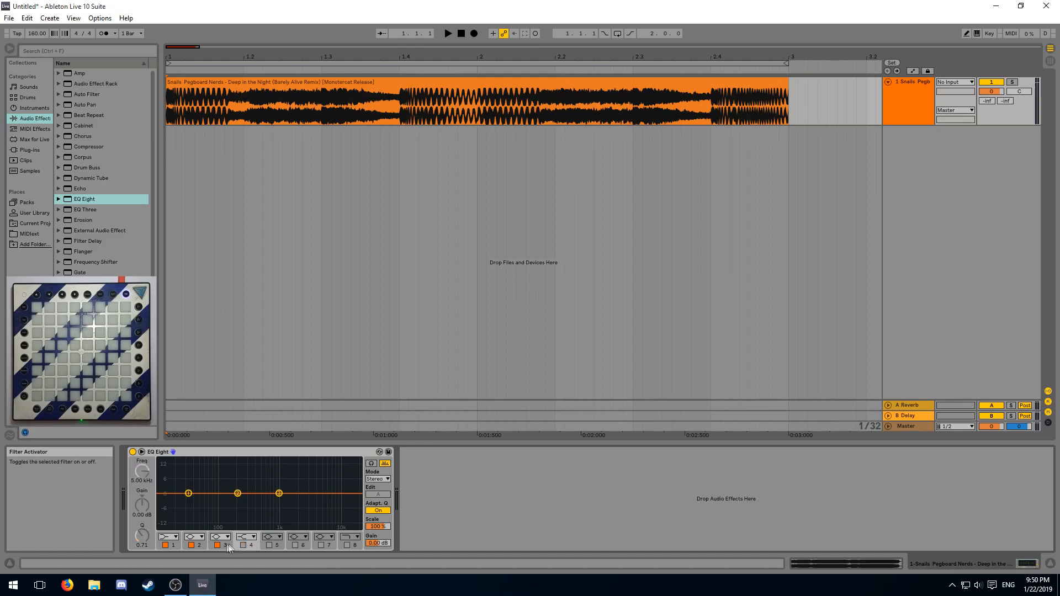
left_click(218, 546)
Make band 2 a 48 dB low-pass near 200 Hz and drop band 1 to 10 Hz.
left_click(174, 546)
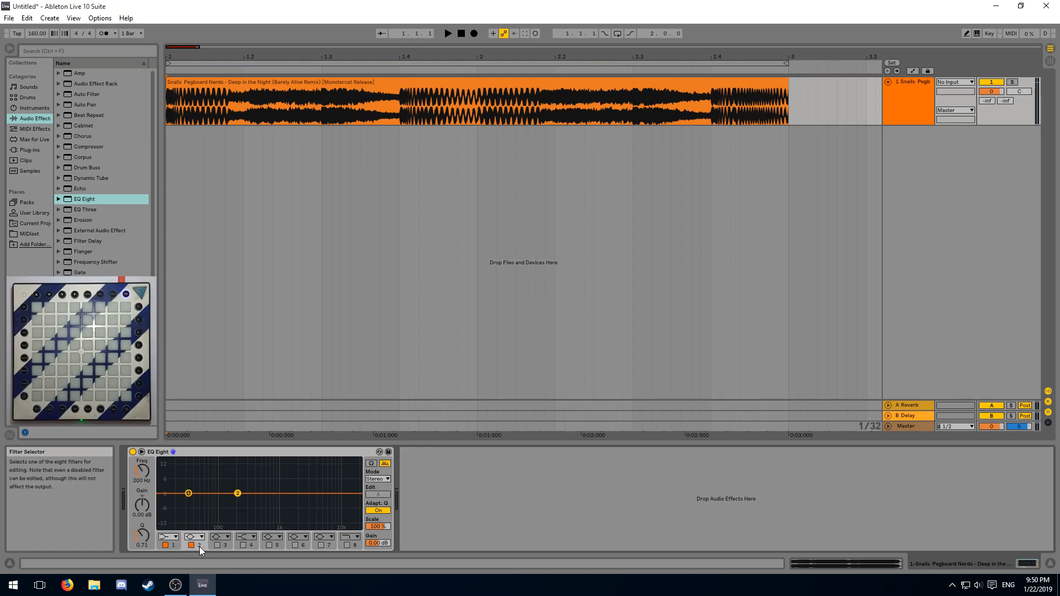
left_click(194, 537)
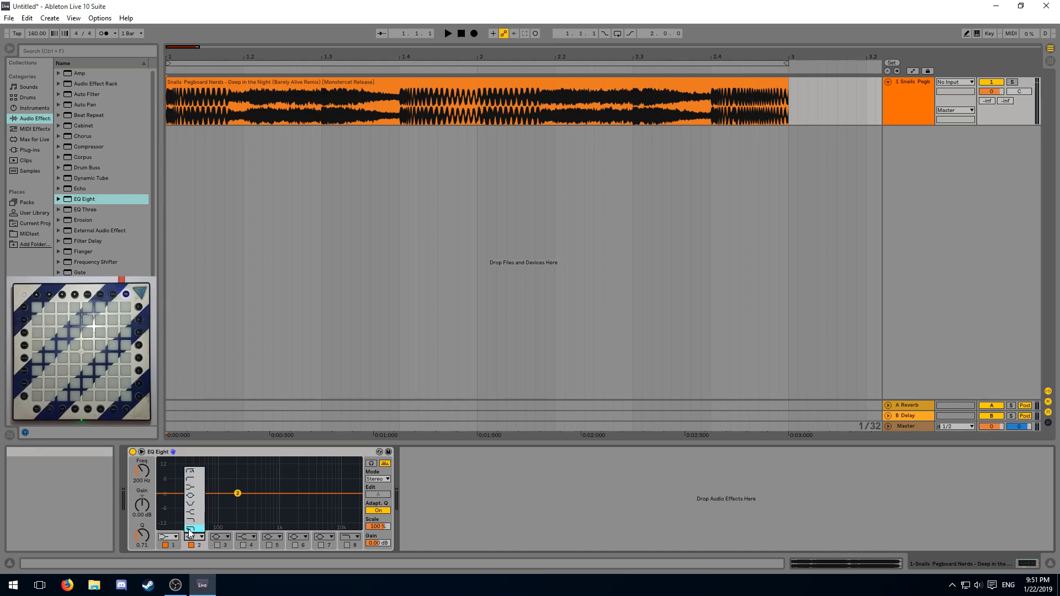
left_click(190, 528)
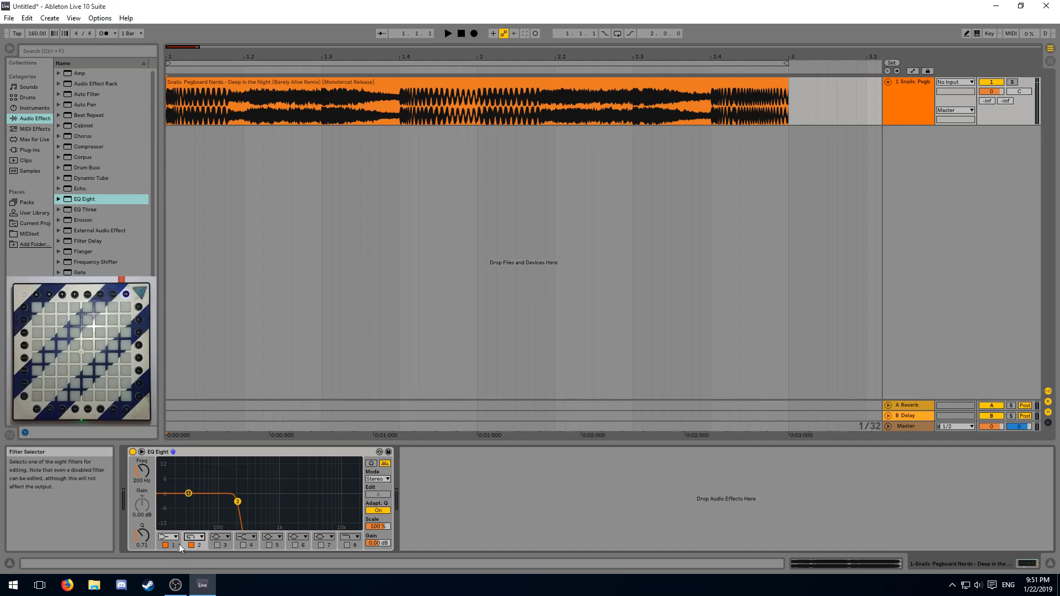
left_click(168, 545)
left_click_drag(138, 475, 138, 489)
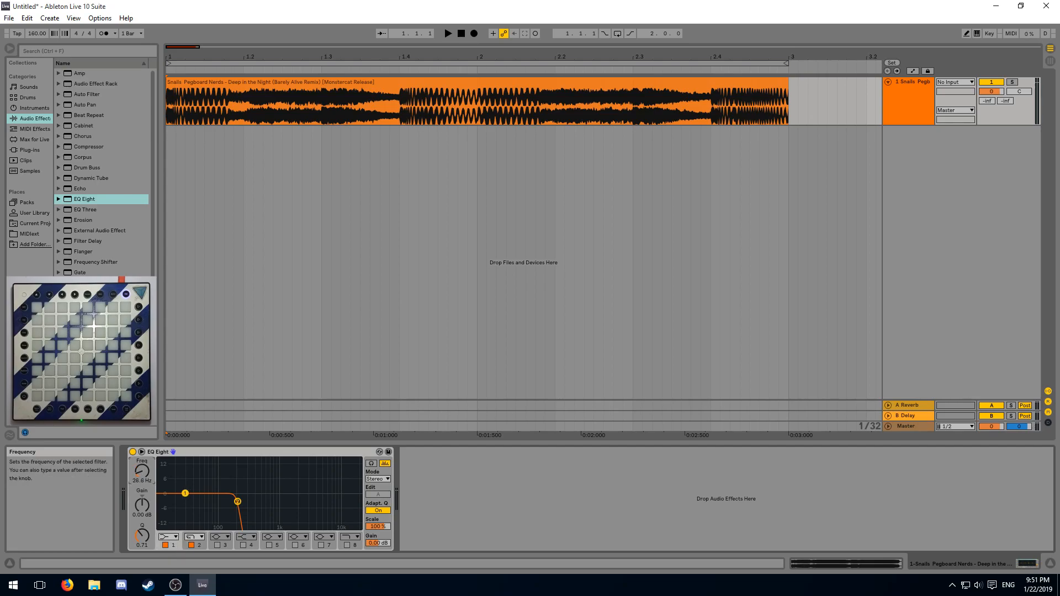
left_click(201, 545)
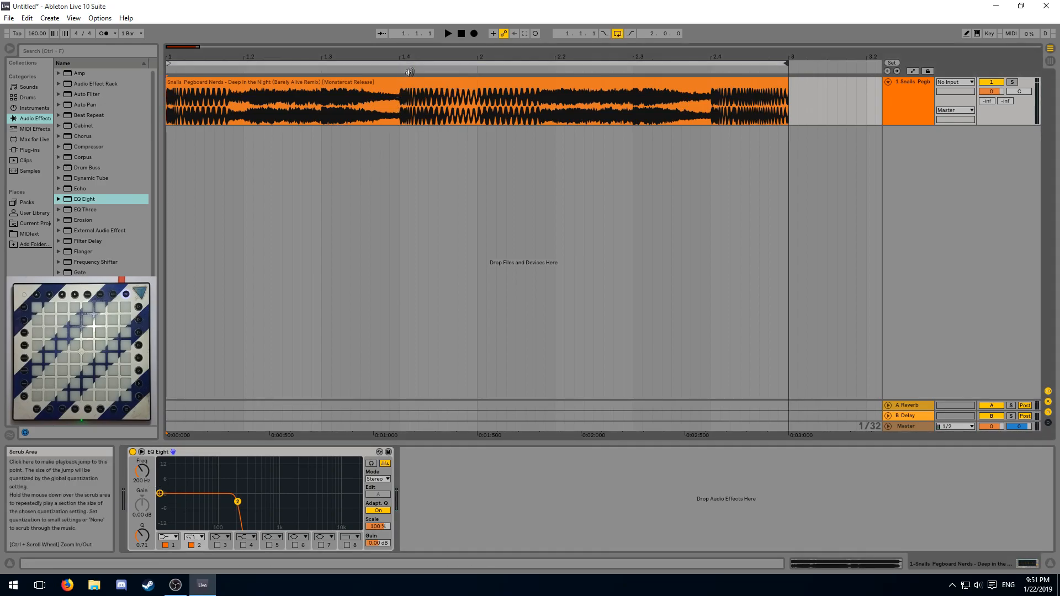
key("space")
left_click_drag(146, 475, 146, 468)
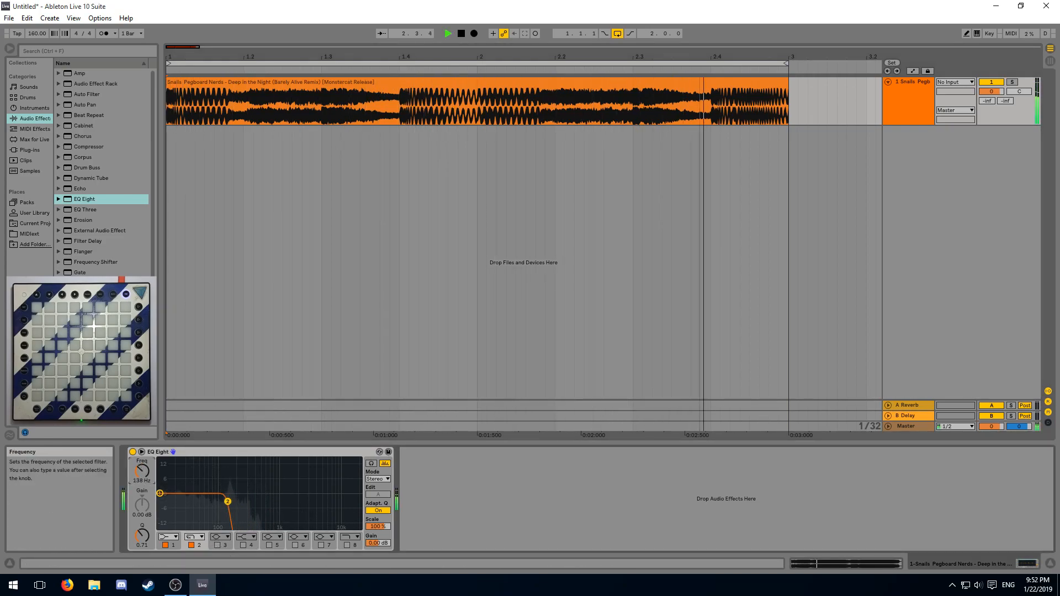
left_click_drag(146, 470, 146, 474)
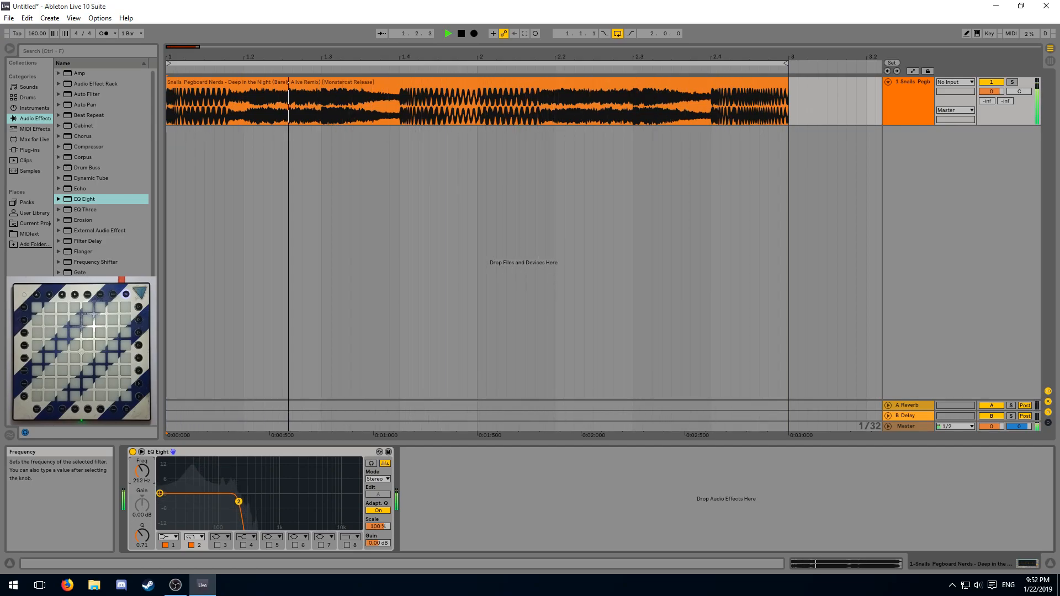
left_click_drag(146, 475, 146, 478)
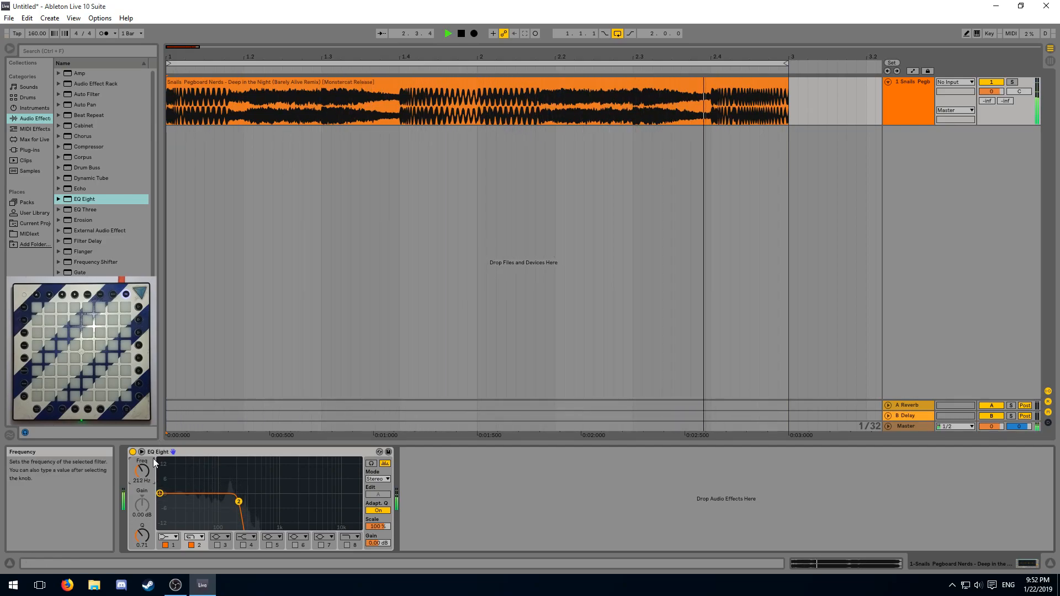
type("200")
key("Return")
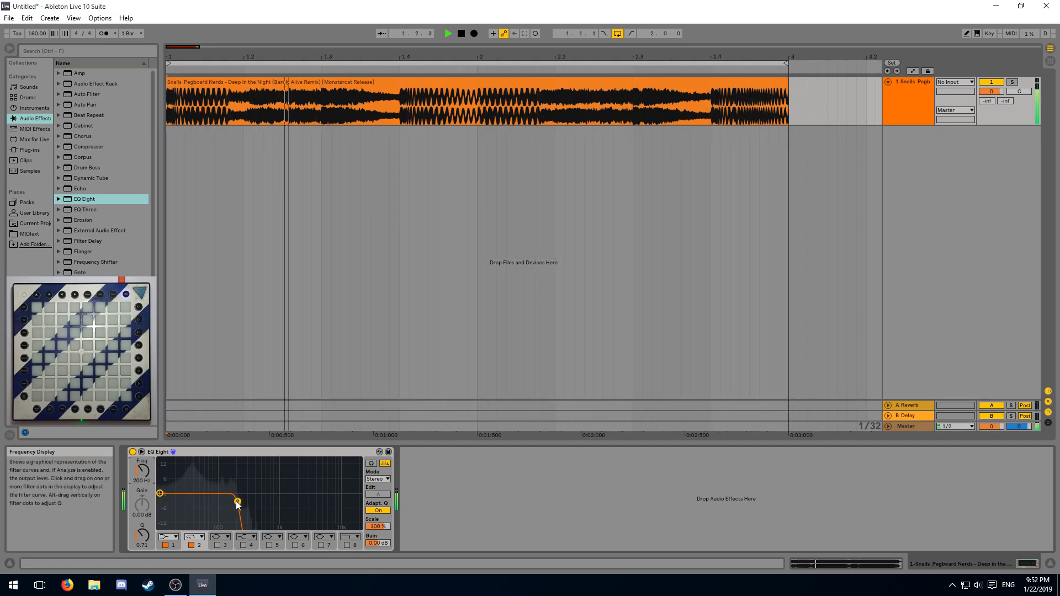
key("space")
right_click(892, 144)
Insert a second audio track fed from Resampling, arm it and record the filtered song.
left_click(904, 148)
left_click(951, 133)
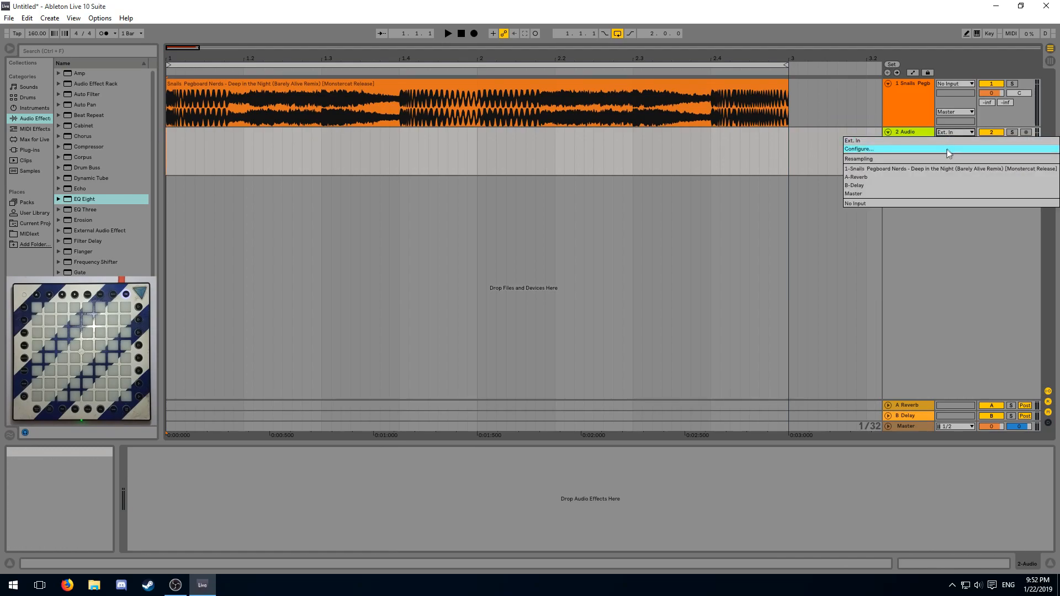
left_click(945, 157)
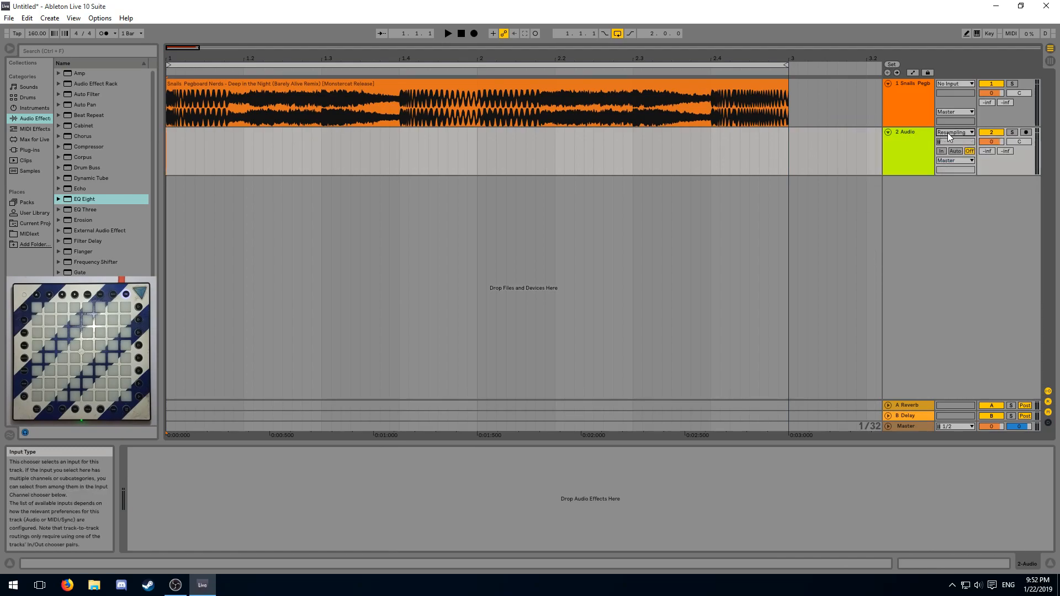
left_click(1026, 133)
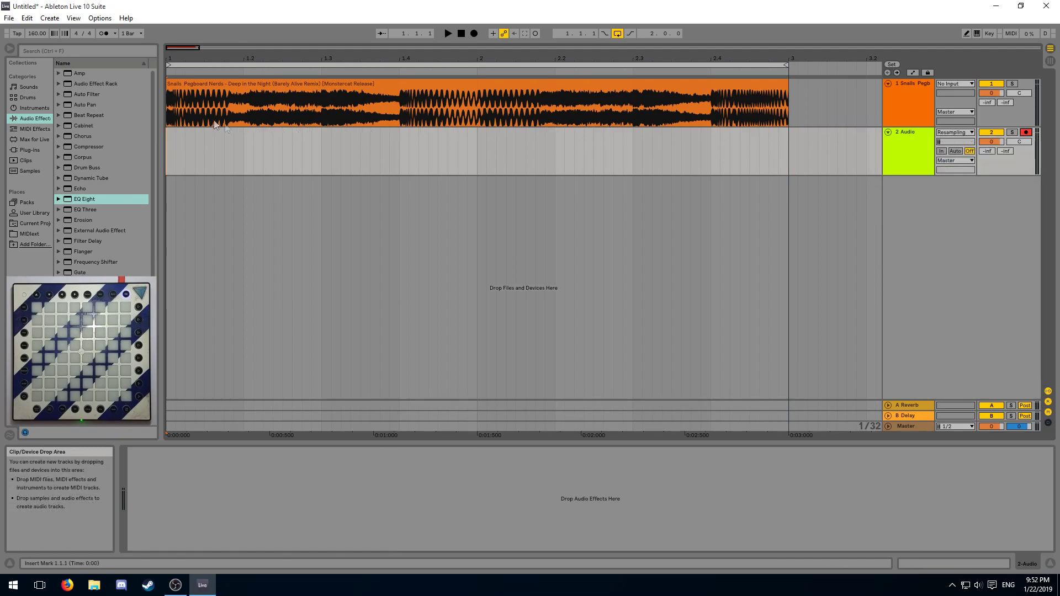
left_click(473, 33)
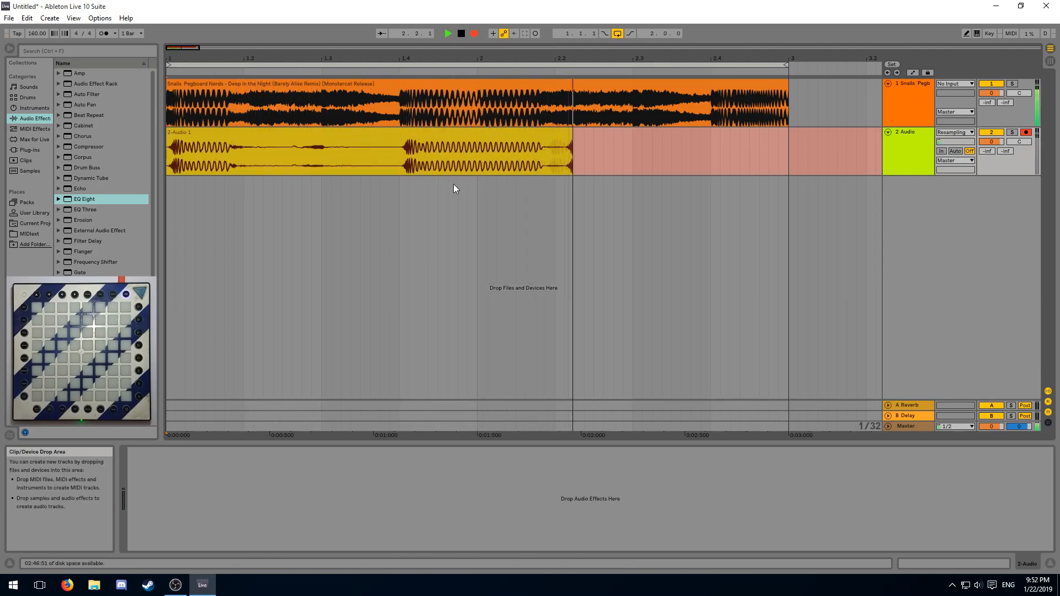
key("space")
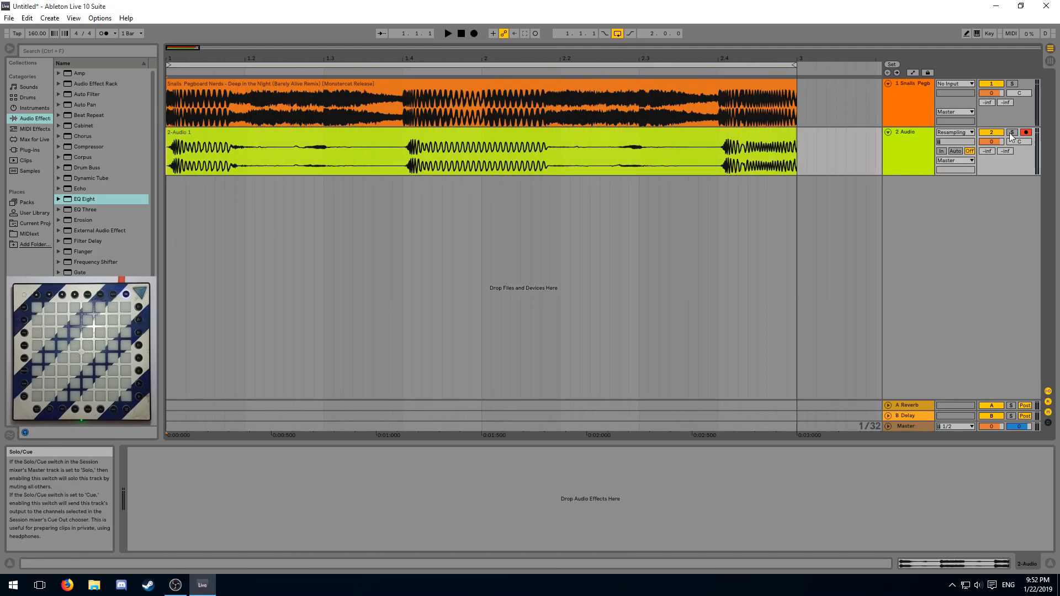
scroll(345, 186, "up", 2)
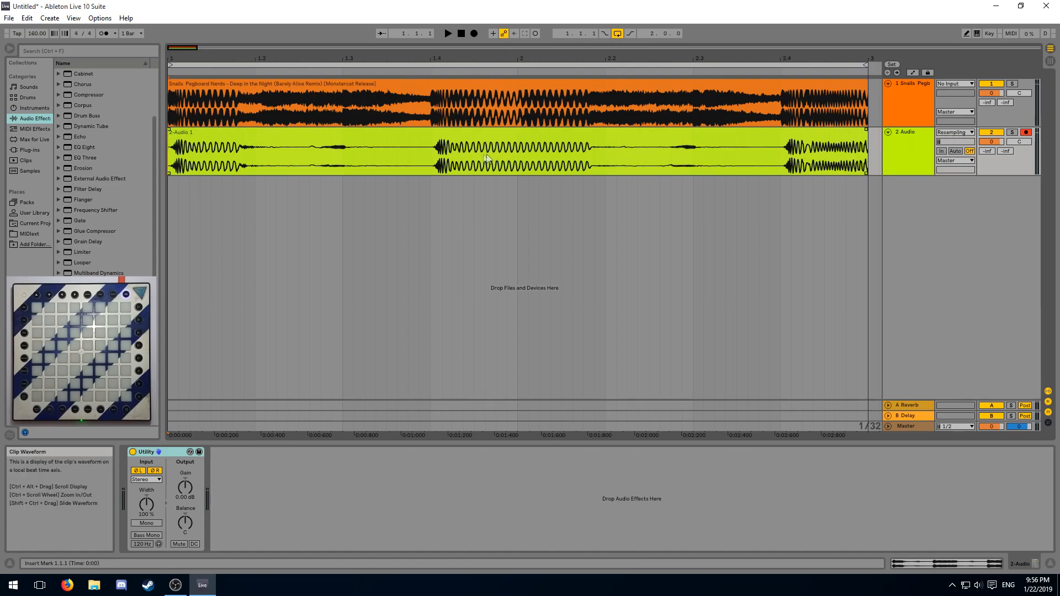
mouse_move(439, 58)
left_mouse_down()
mouse_move(447, 91)
mouse_move(380, 58)
left_mouse_up()
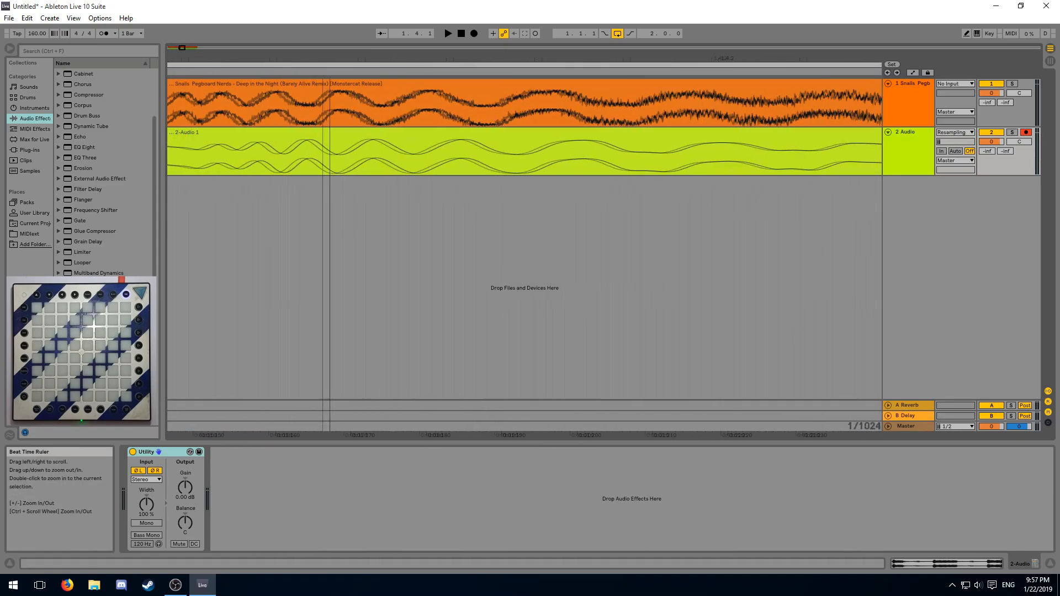
left_click(371, 145)
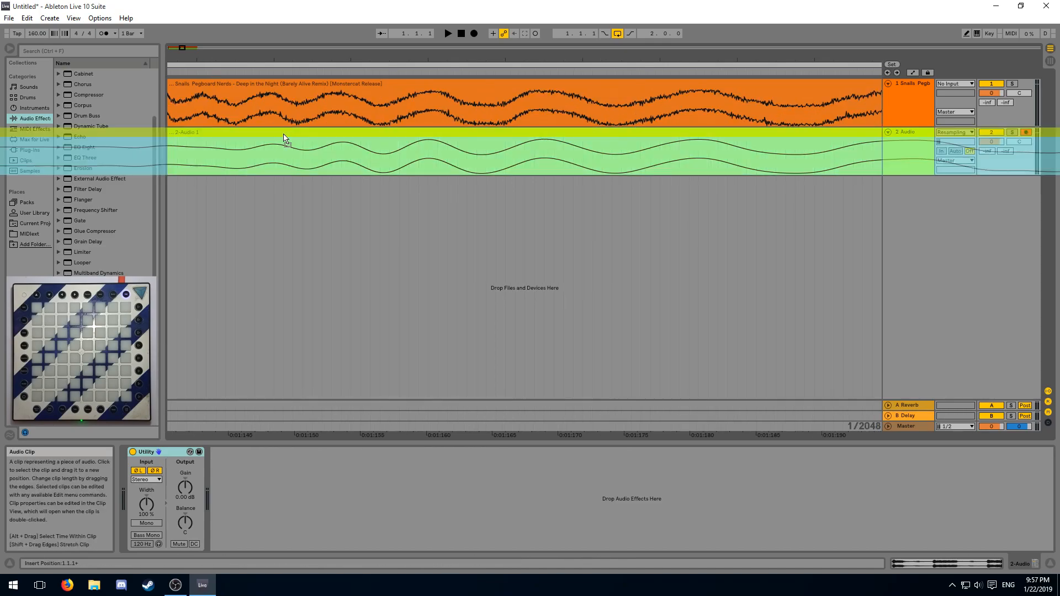
left_click_drag(424, 60, 425, 92)
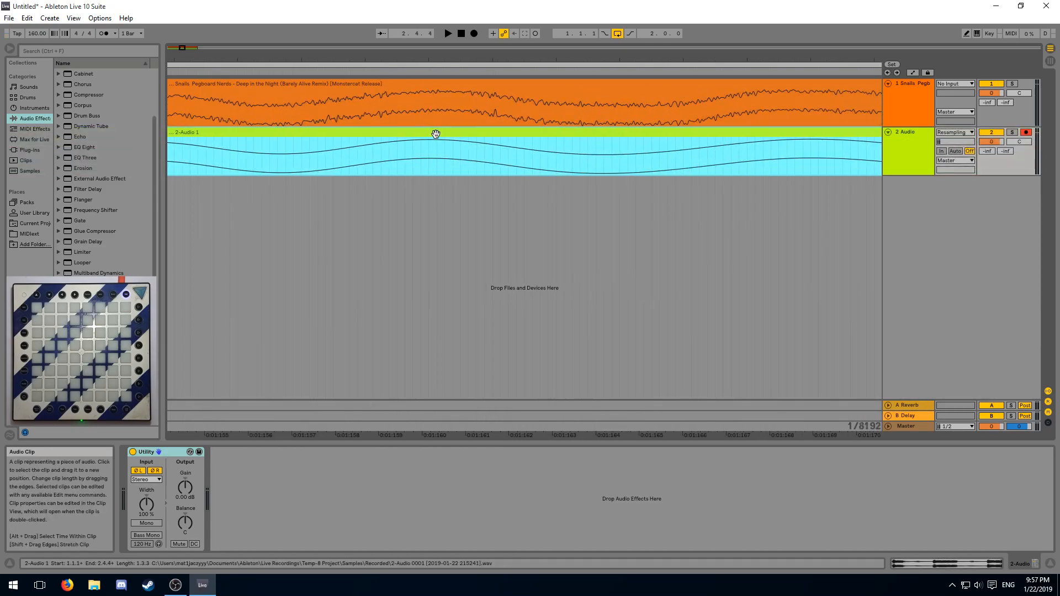
key("plus")
left_click_drag(501, 60, 501, 42)
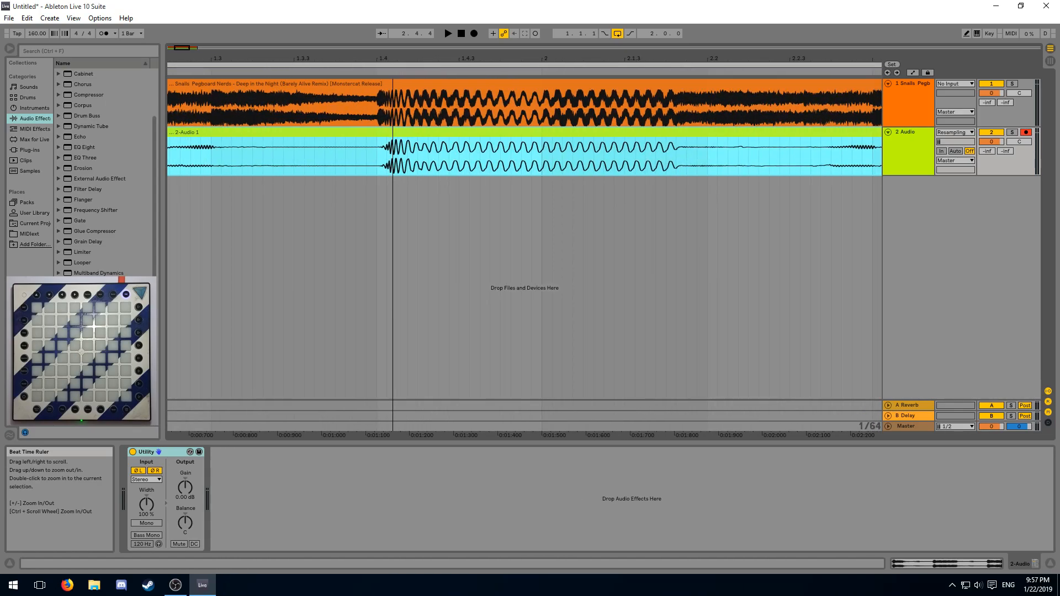
left_click(910, 110)
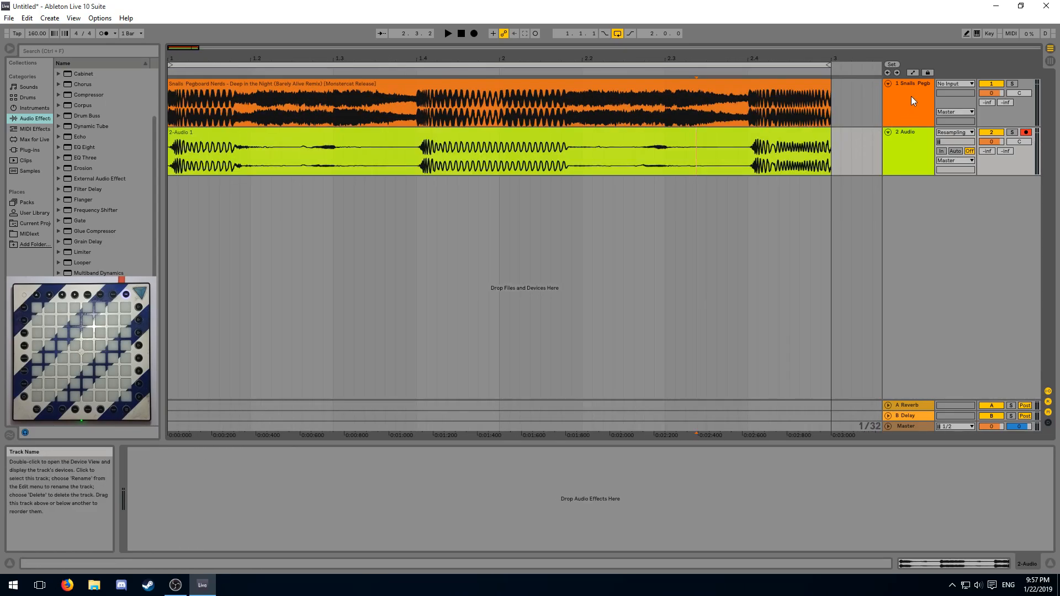
double_click(910, 95)
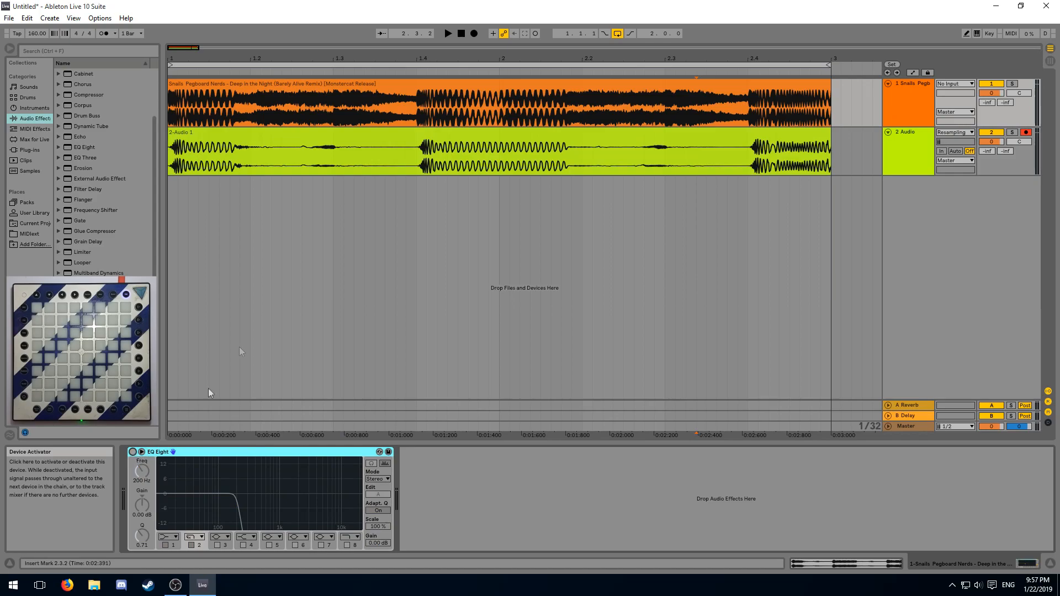
left_click(903, 151)
left_click(137, 471)
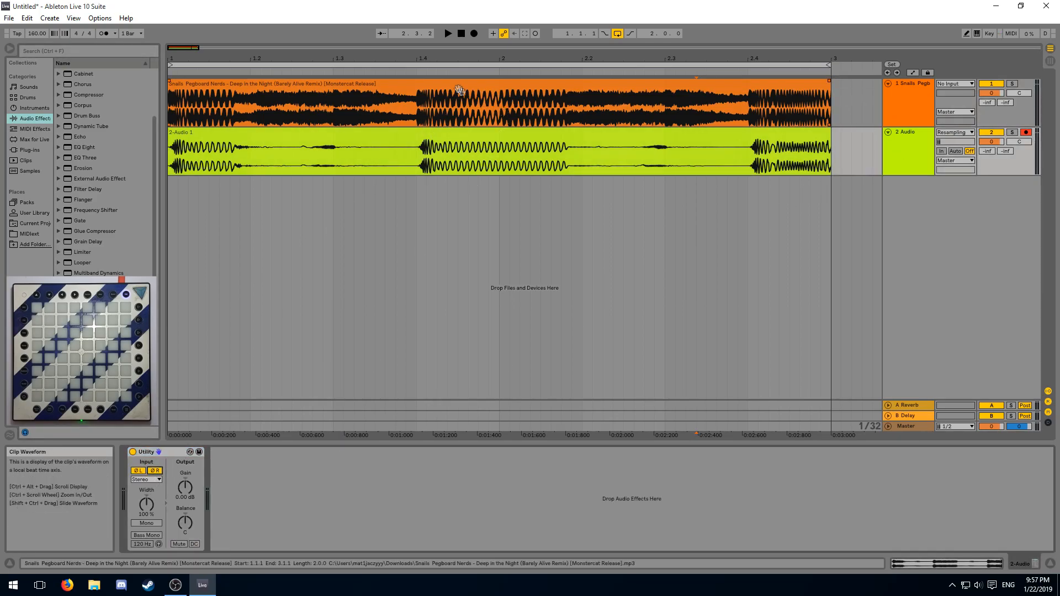
left_click_drag(331, 58, 331, 100)
left_click_drag(332, 58, 307, 108)
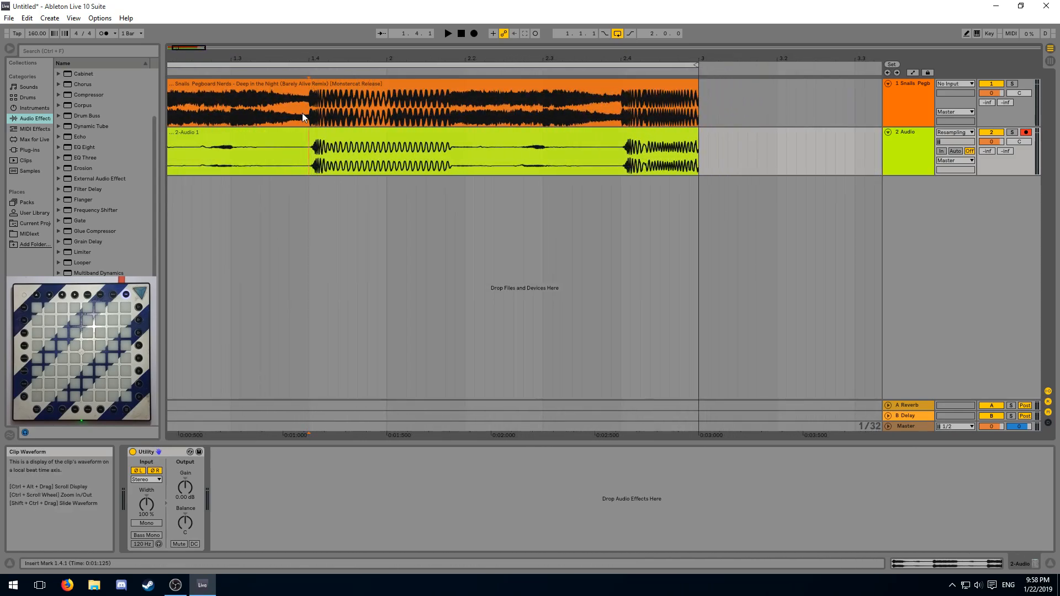
left_click_drag(314, 60, 307, 92)
left_click(170, 107)
key("space")
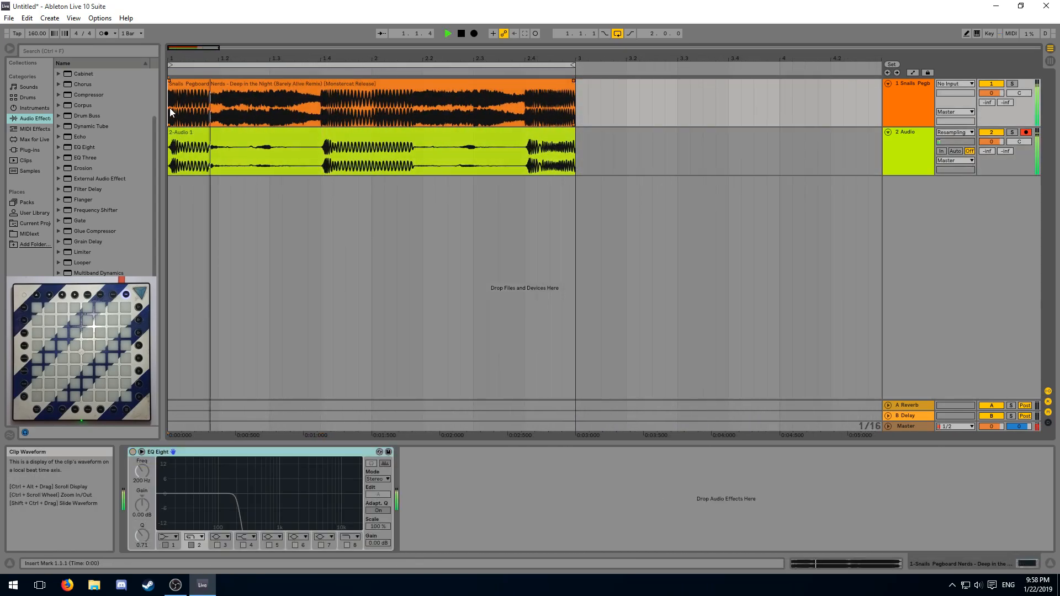
left_click(189, 133)
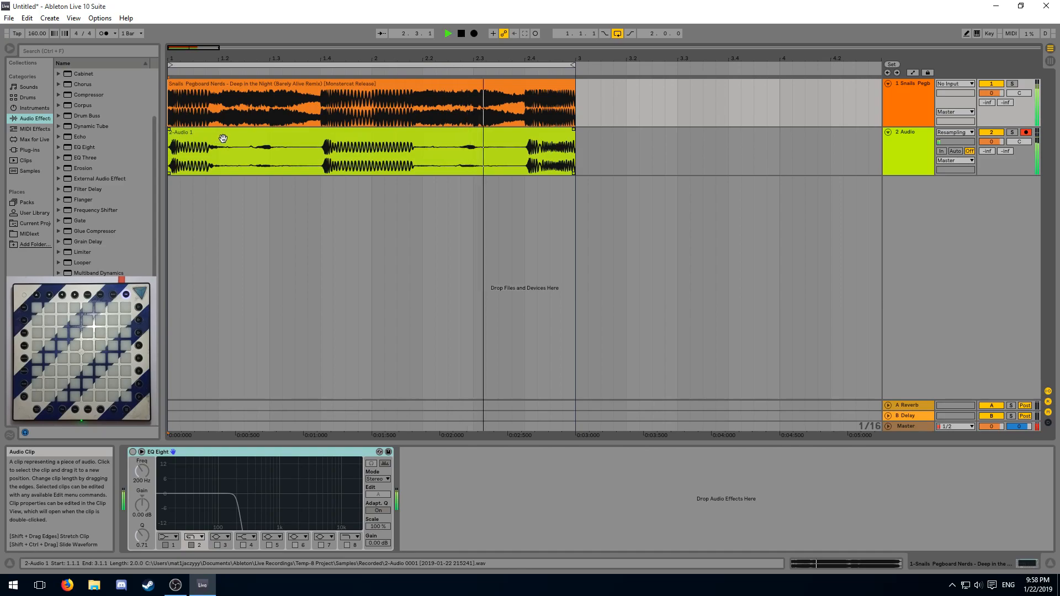
key("space")
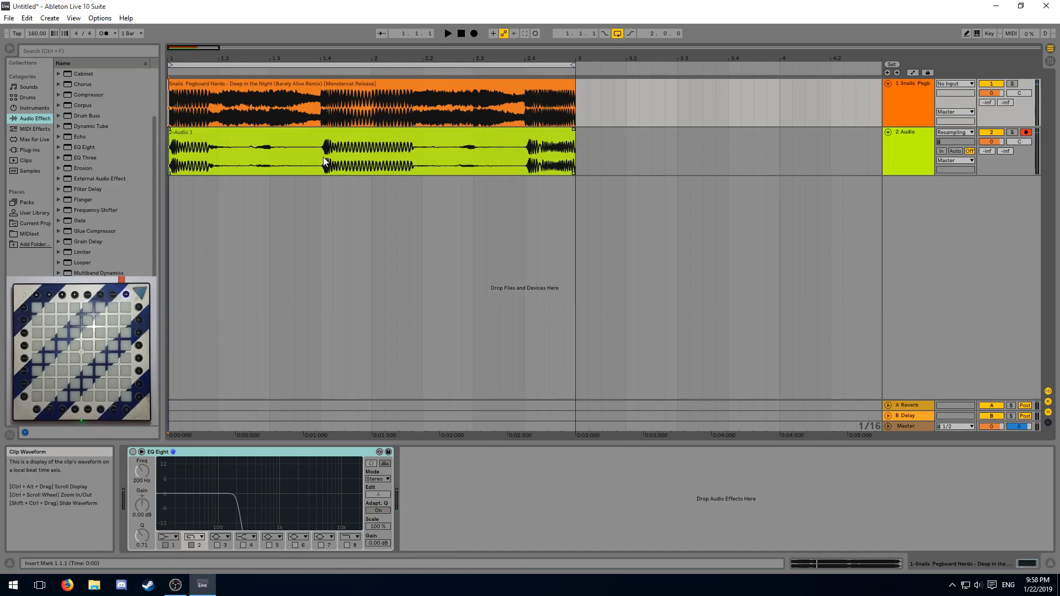
left_click_drag(324, 157, 413, 151)
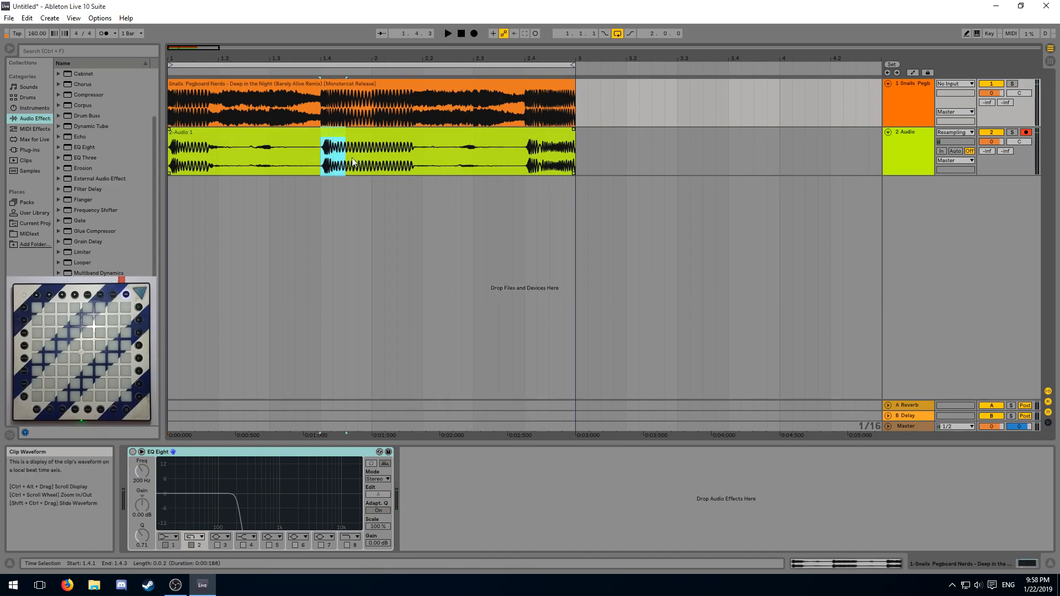
left_click(221, 152)
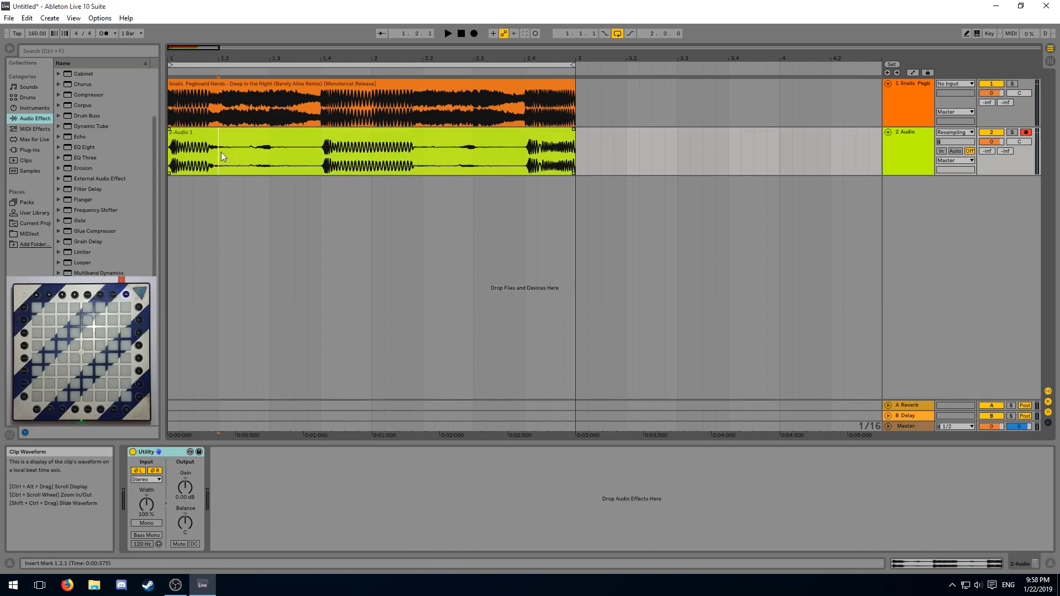
Split the sub-bass clip at bars 1.2, 1.4, 2.2 and 2.4.
key("ctrl+e")
left_click(318, 159)
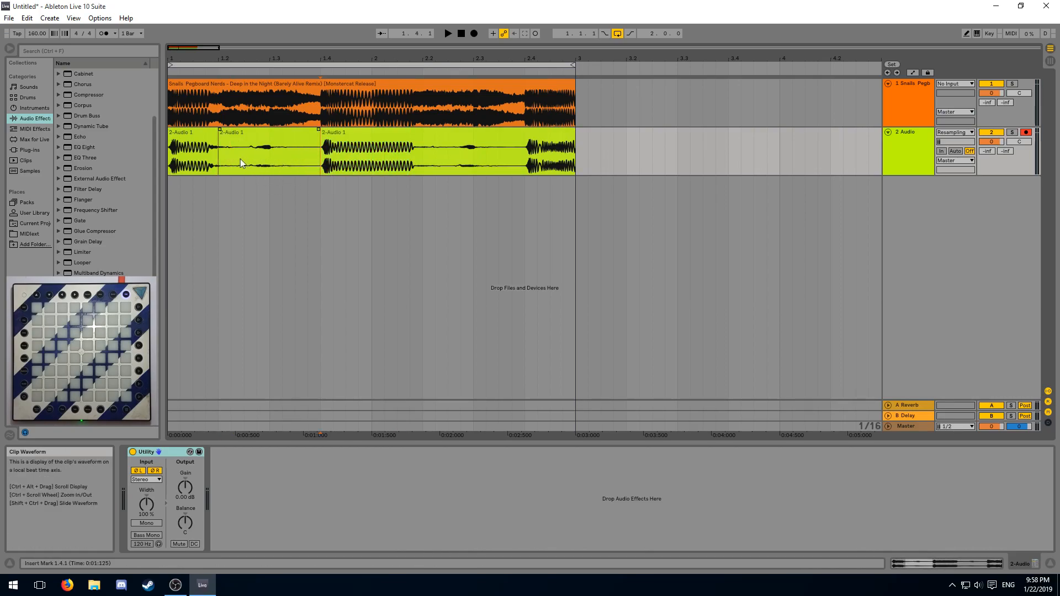
left_click(442, 158)
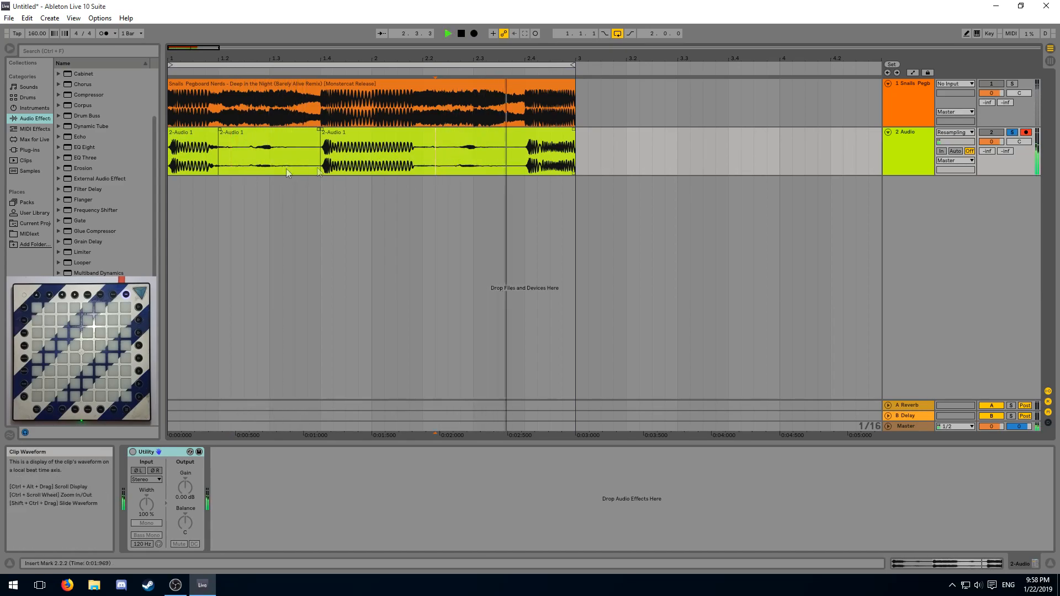
Delete the pieces between 1.2–1.4 and 2.2–2.4, then unsolo the sub-bass track.
left_click(282, 138)
key("Delete")
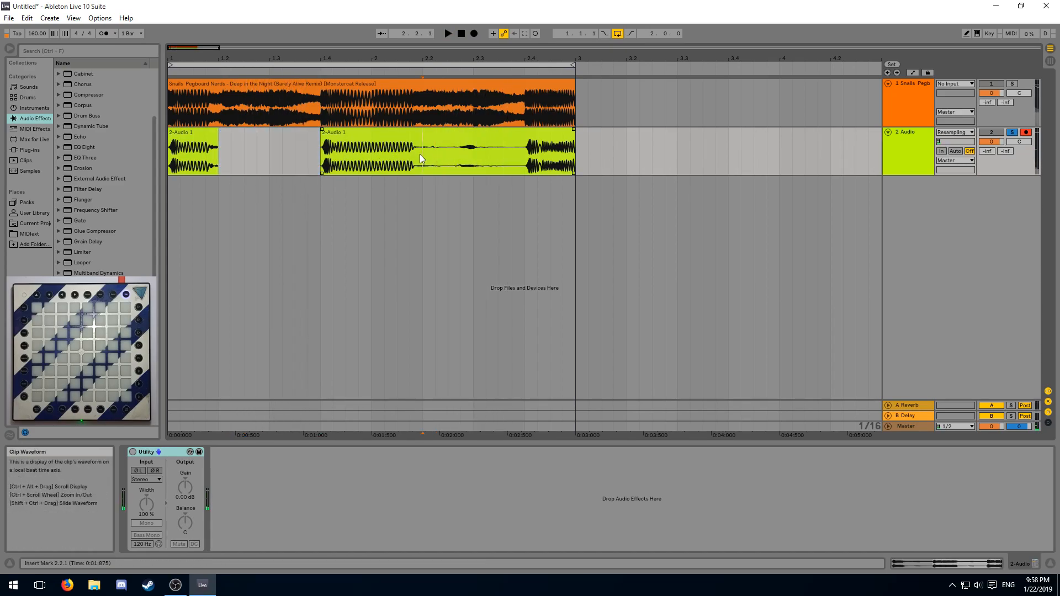
left_click(506, 154)
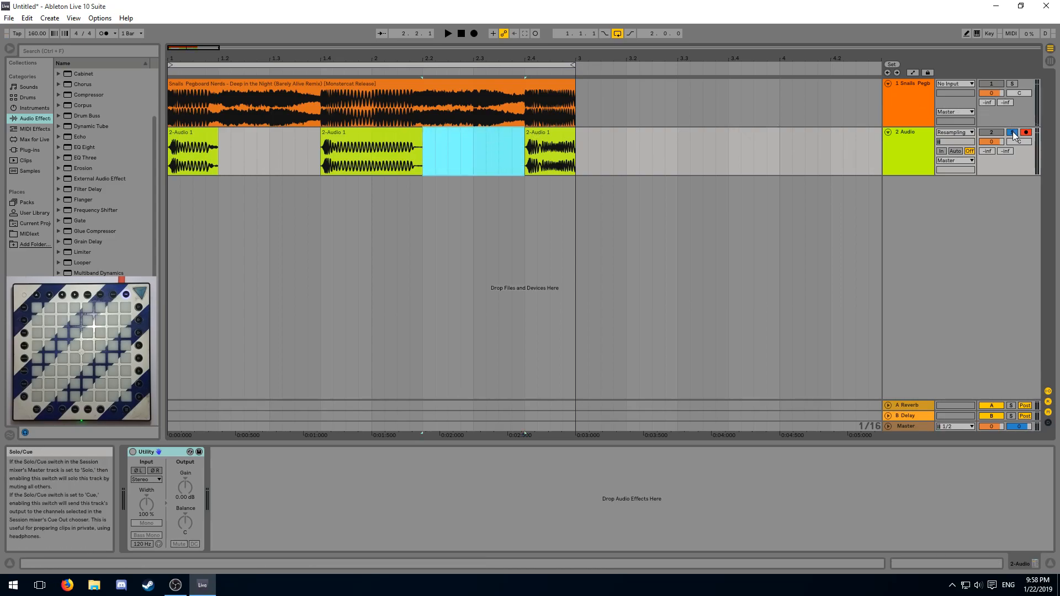
key("Delete")
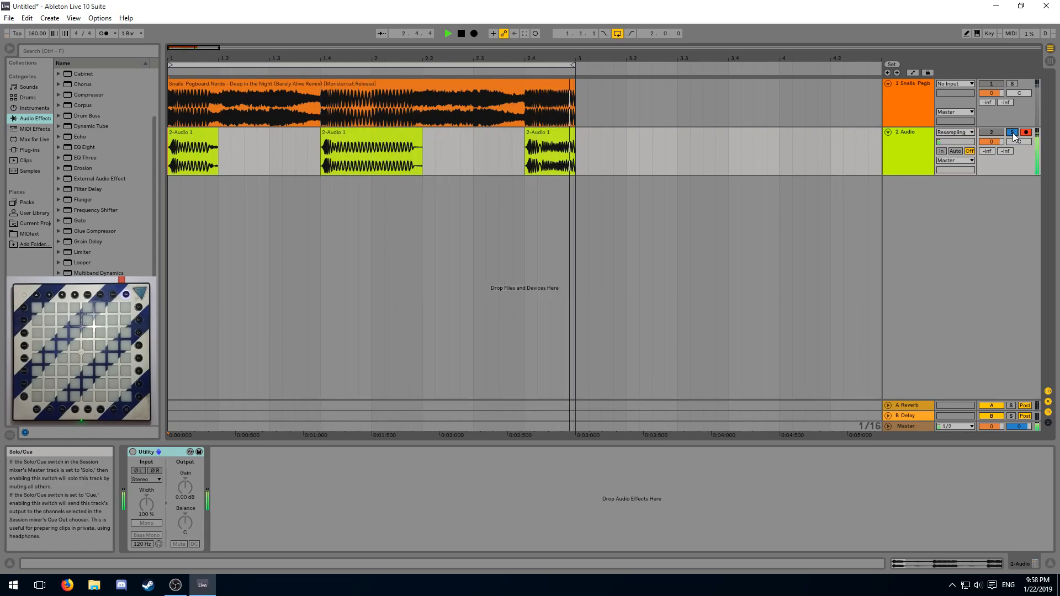
left_click(1012, 133)
key("space")
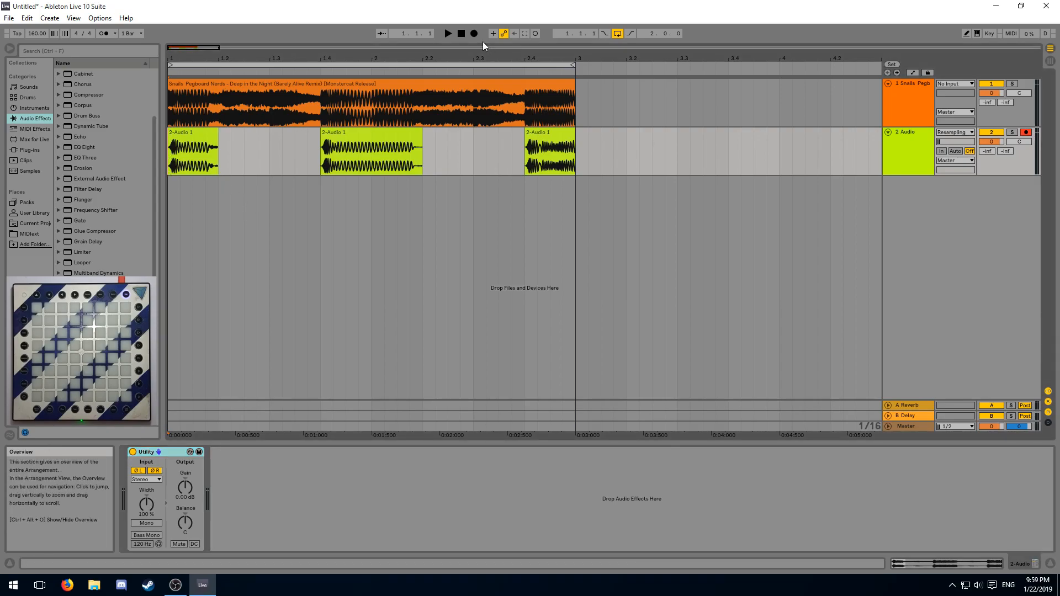
Insert a new audio track on Resampling input, arm it and record a take.
right_click(943, 199)
left_click(994, 215)
left_click(955, 183)
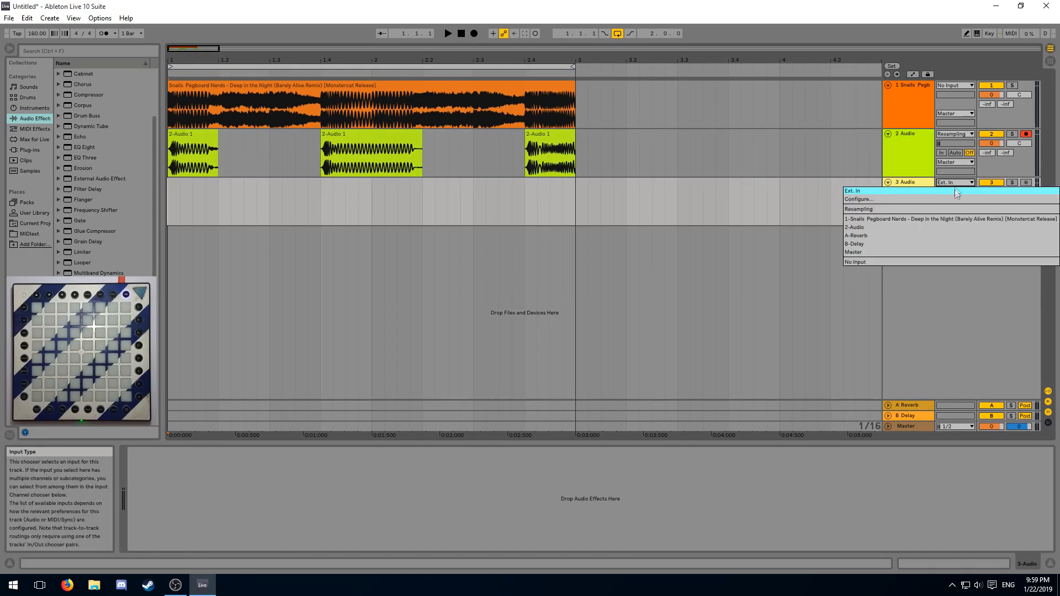
left_click(862, 209)
left_click(1025, 183)
left_click(474, 34)
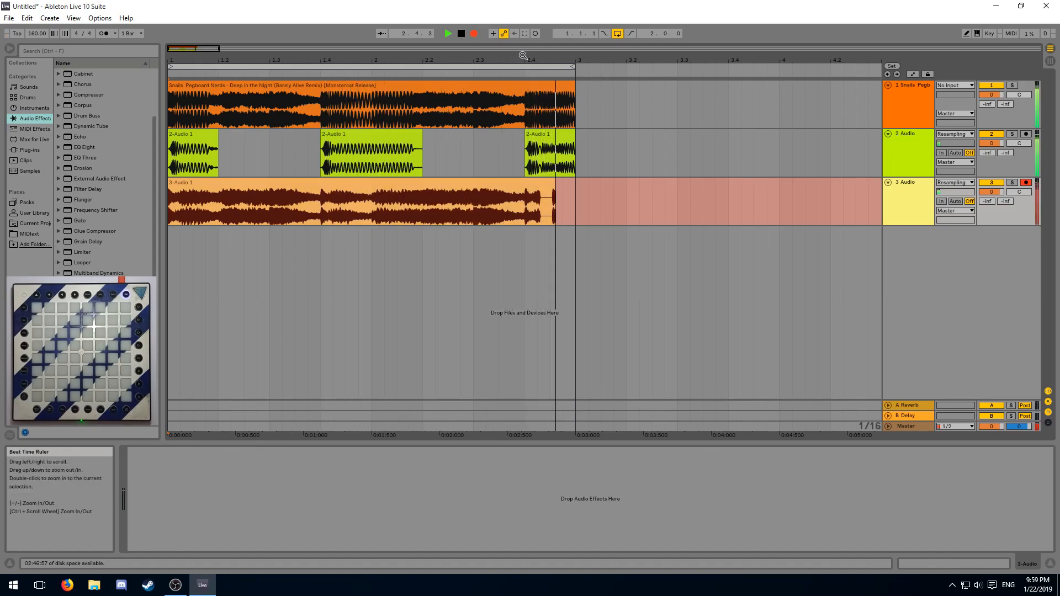
key("space")
Move the recorded clip up onto track 1 over the song and play the result.
left_click_drag(699, 93, 170, 93)
left_click(404, 302)
left_click(266, 192)
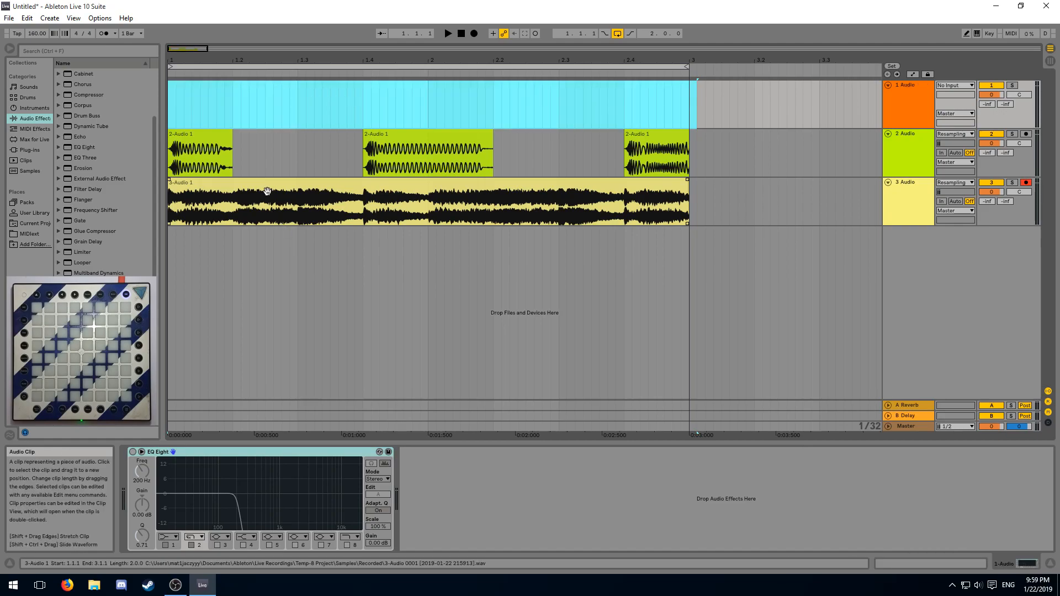
left_click_drag(267, 192, 267, 104)
left_click_drag(712, 153, 175, 159)
left_click(907, 150)
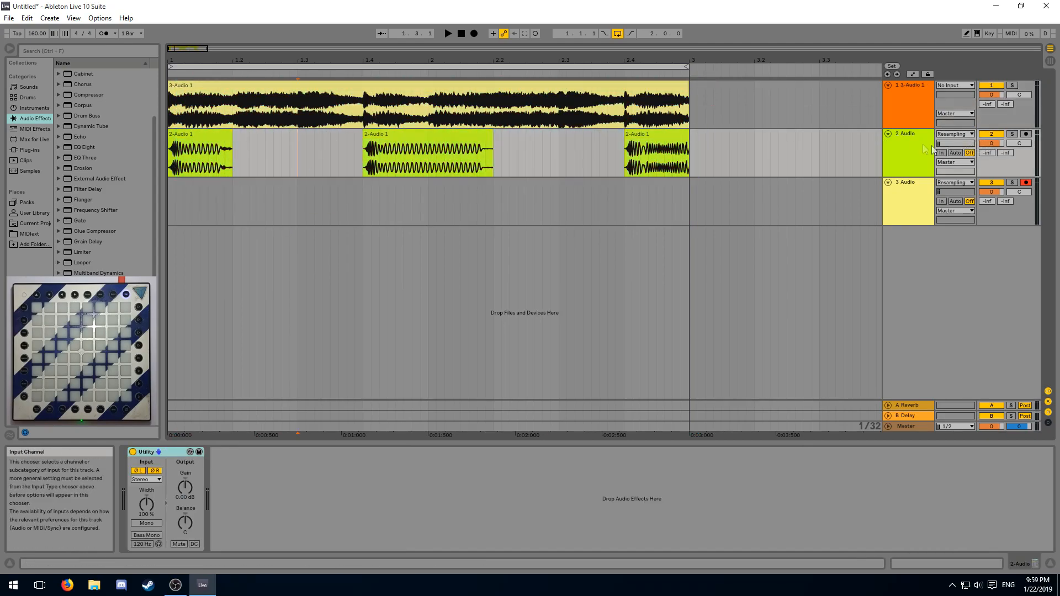
left_click(808, 123)
key("space")
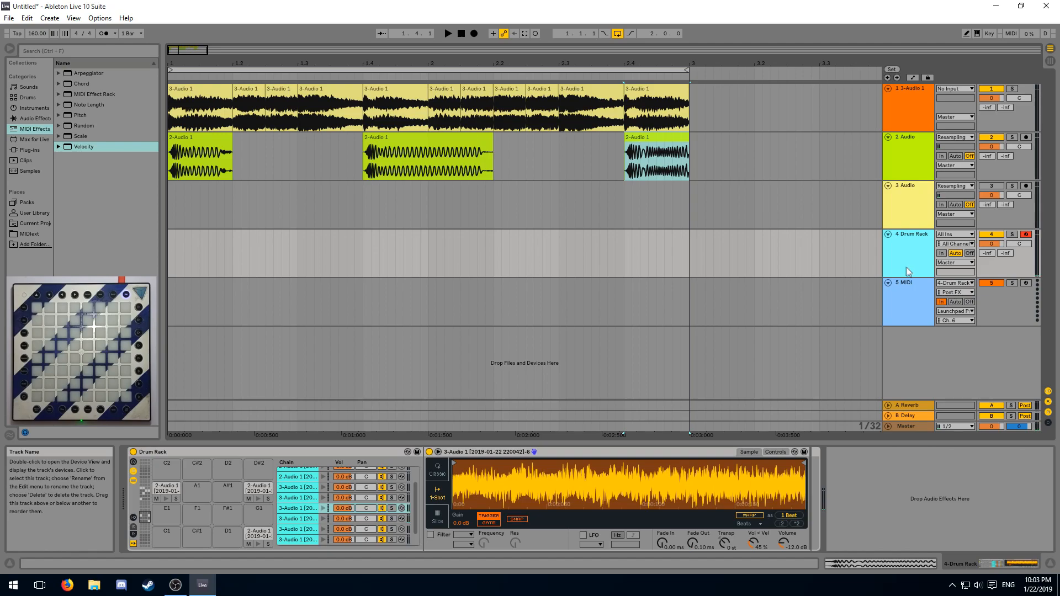
Select two slices on track 1 and set the edit point on the sub-bass track.
left_click(238, 120)
left_click_drag(238, 120, 300, 116)
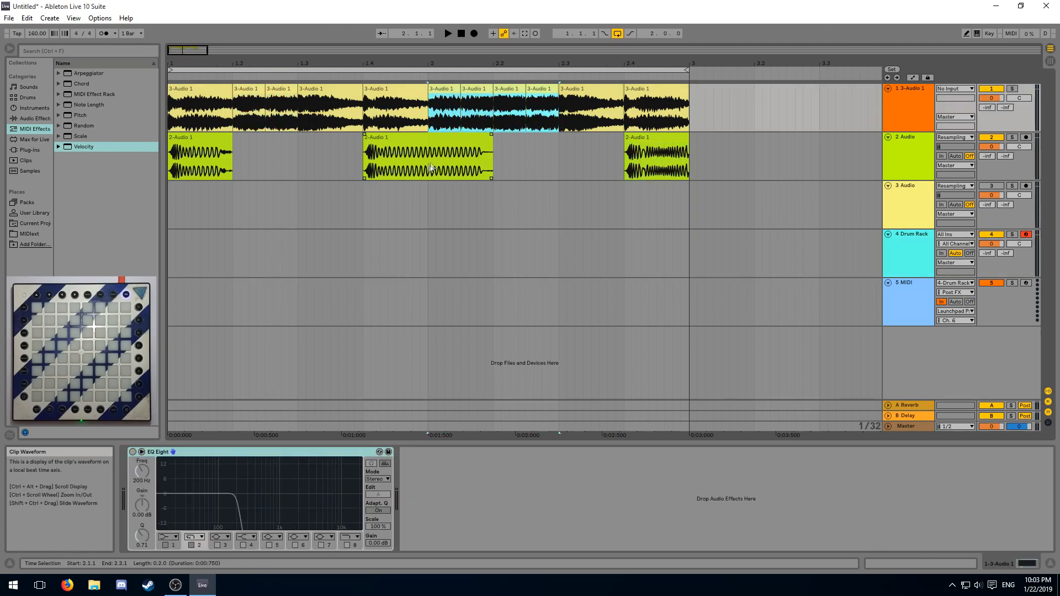
left_click(495, 168)
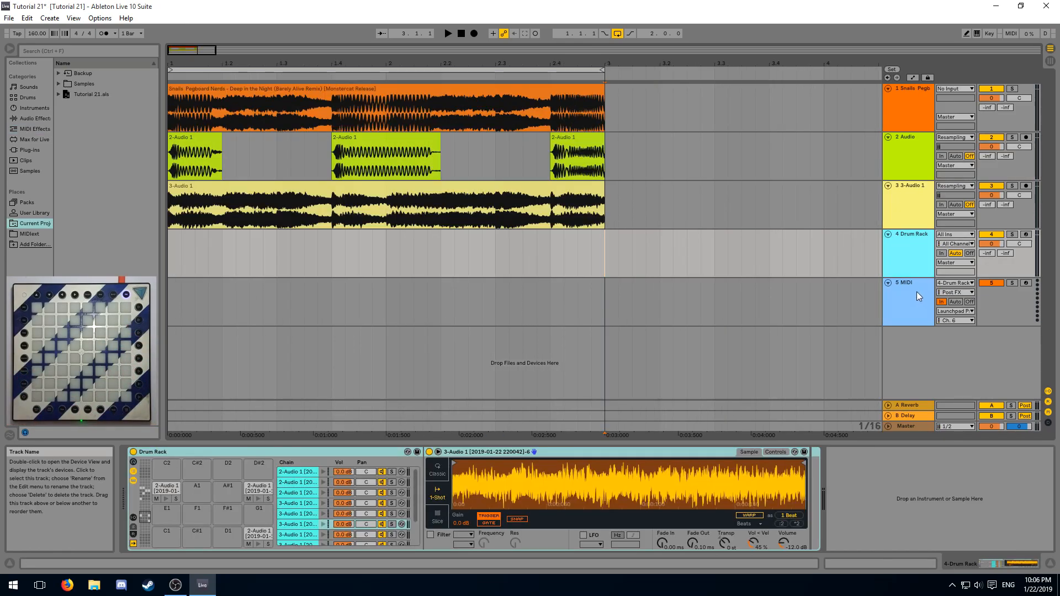
Delete the Drum Rack and MIDI tracks and select the resampled clip on track 3.
key("Delete")
key("Delete")
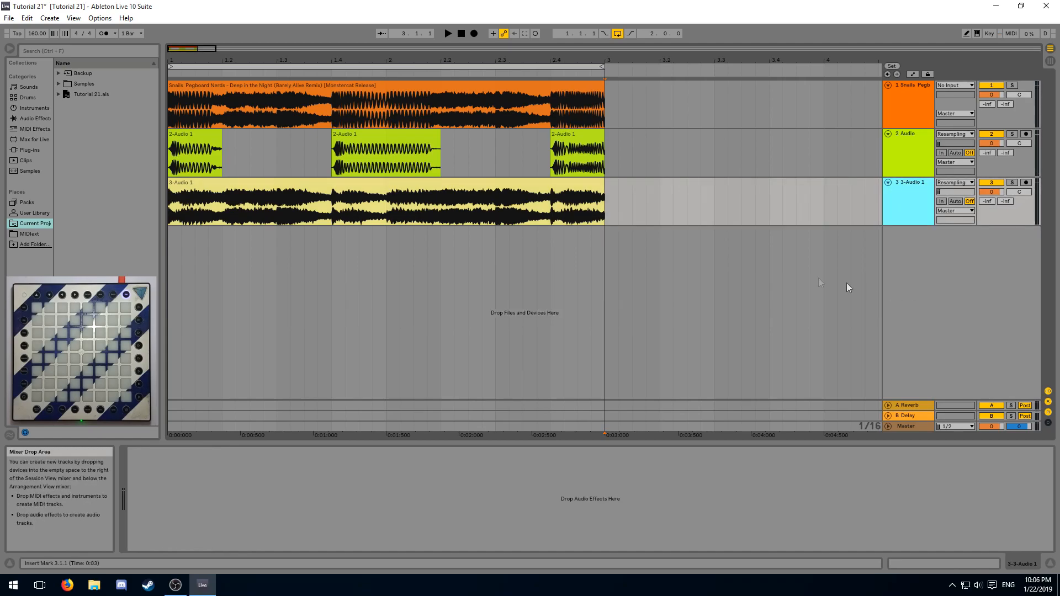
left_click(194, 158)
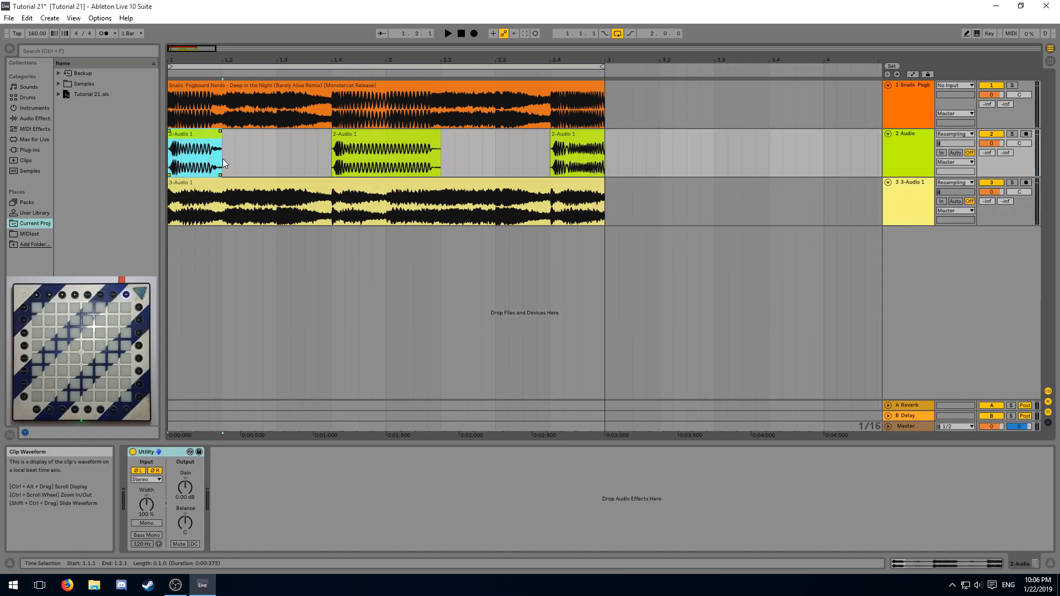
left_click_drag(174, 203, 584, 223)
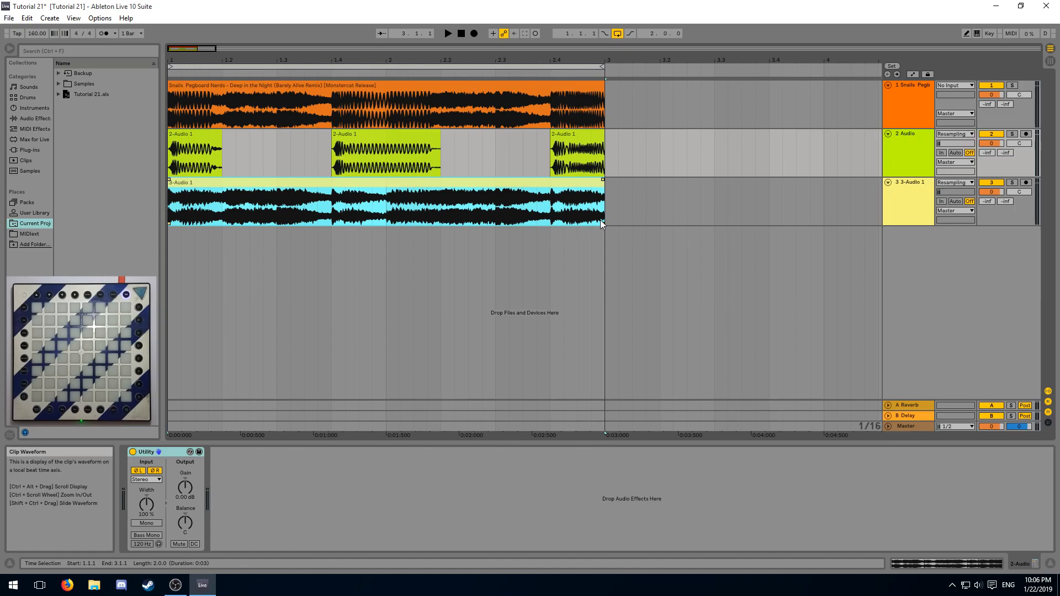
Drag the resampled clip onto track 1 over the original song, leaving track 3 empty.
left_click_drag(335, 109, 382, 124)
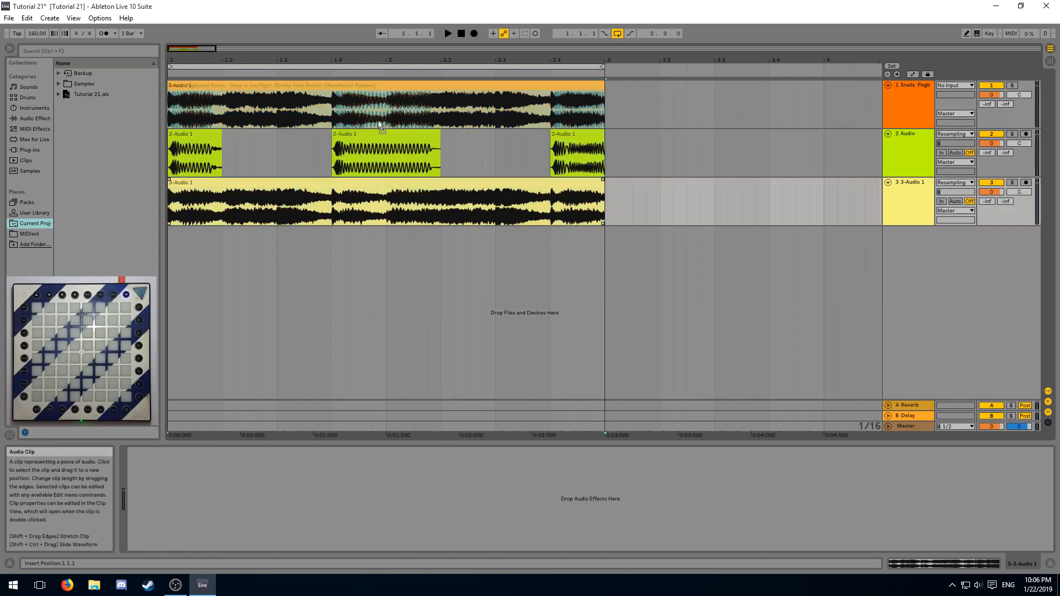
key("ctrl+z")
left_click_drag(172, 108, 598, 111)
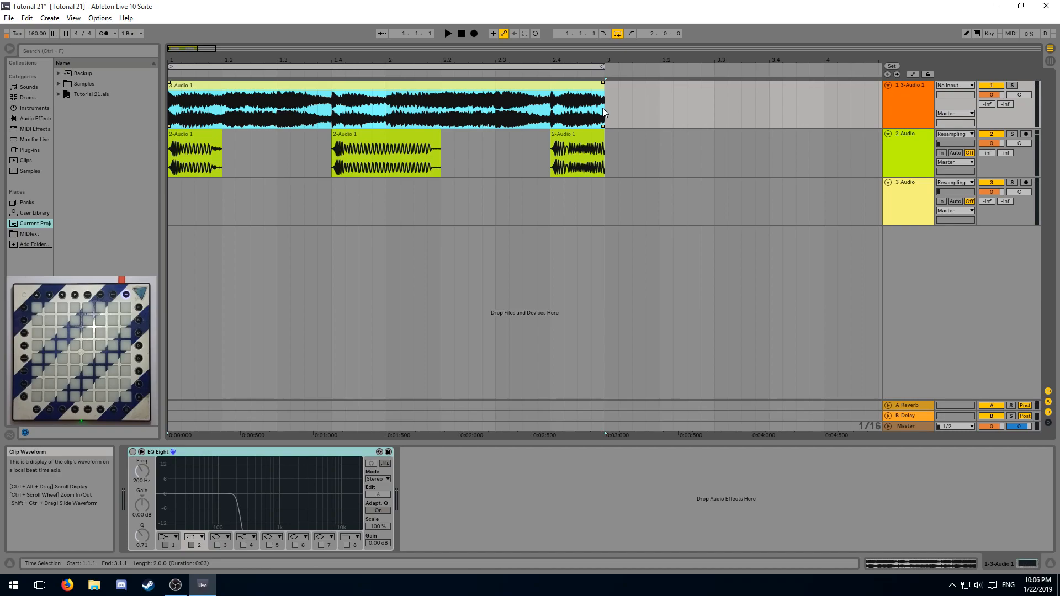
left_click(618, 103)
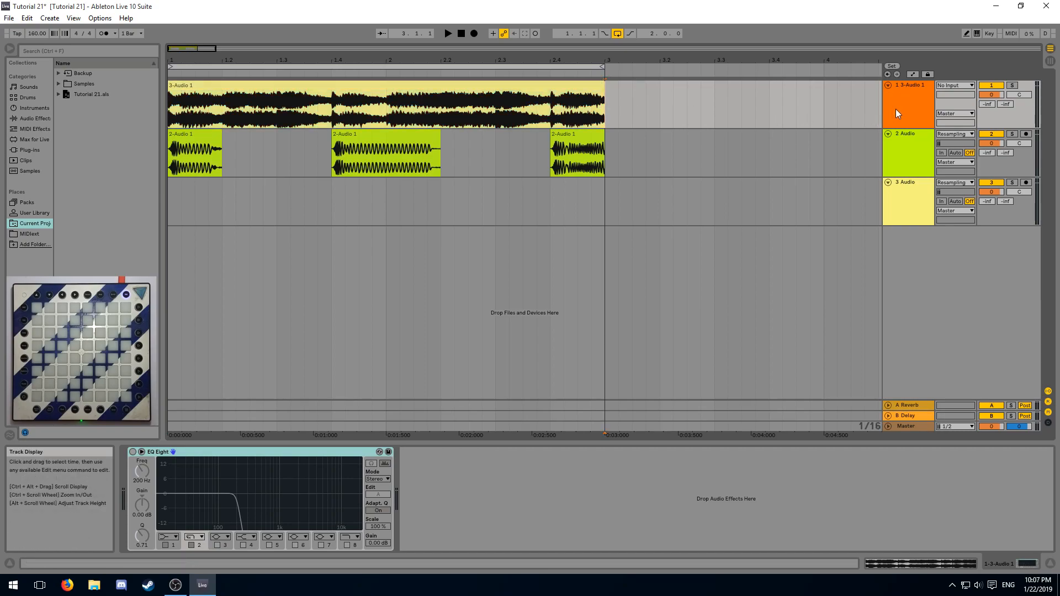
left_click(896, 109)
Solo track 1 and raise its EQ Eight band 2 low-pass cutoff to 1.00 kHz.
left_click(602, 110)
left_click_drag(170, 112, 432, 114)
left_click_drag(604, 117, 603, 117)
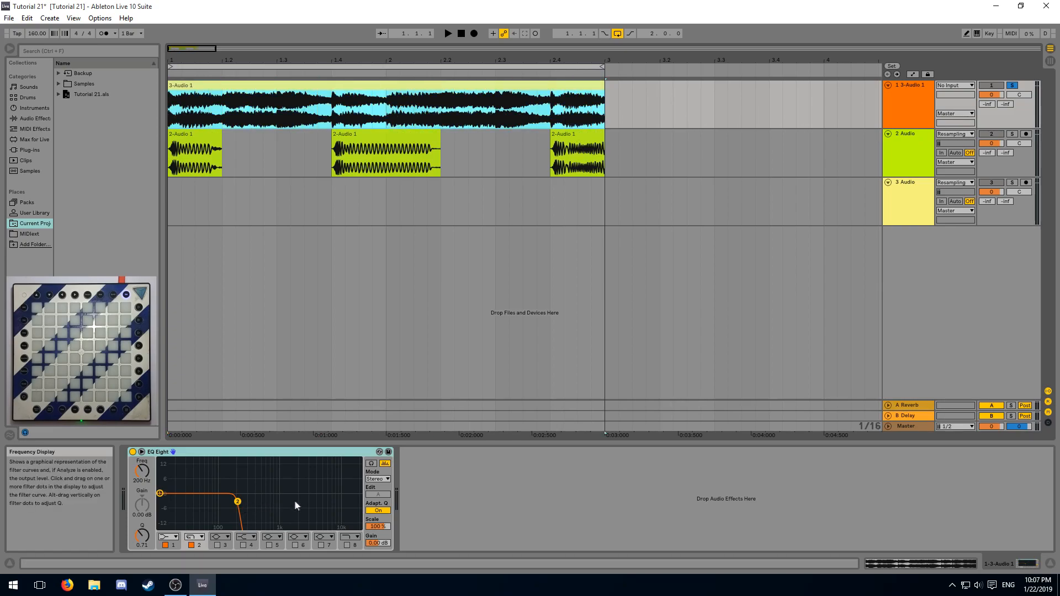
left_click(146, 546)
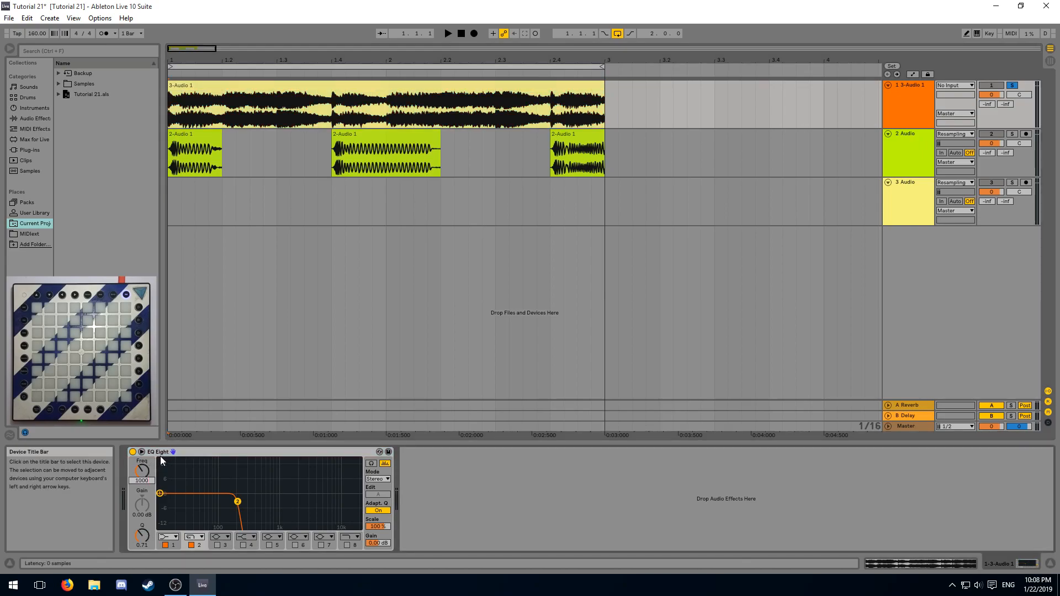
left_click_drag(236, 502, 279, 502)
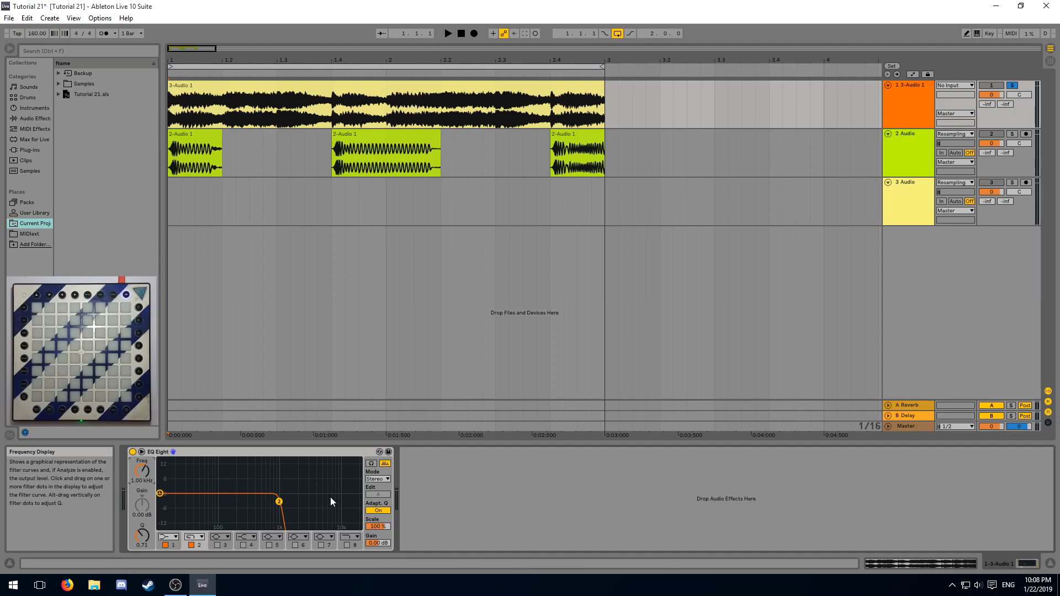
Arm track 3 and record the 1 kHz-filtered track 1 audio onto it.
left_click(1027, 183)
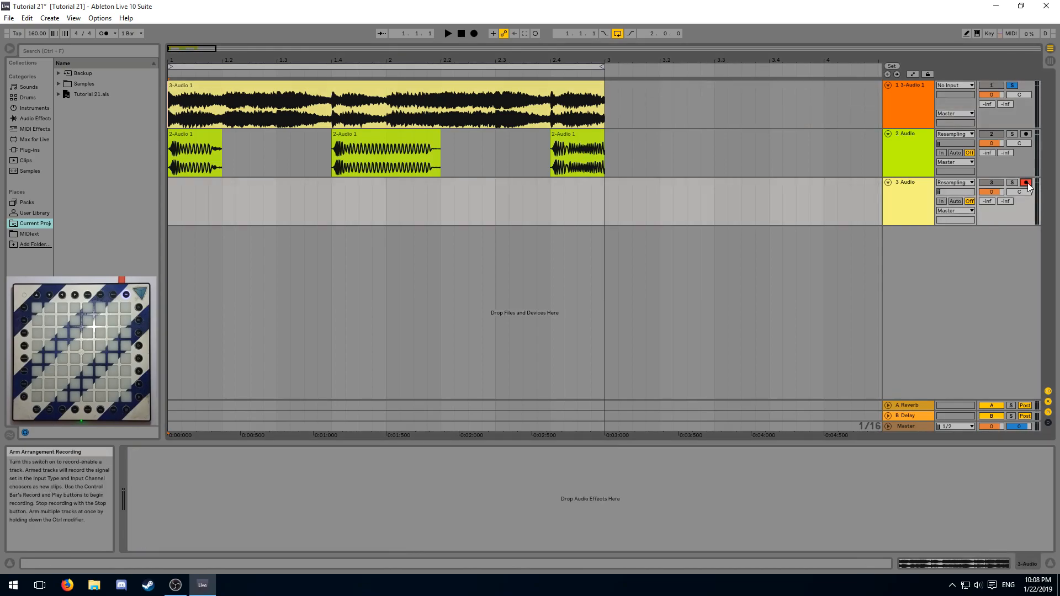
left_click(212, 100)
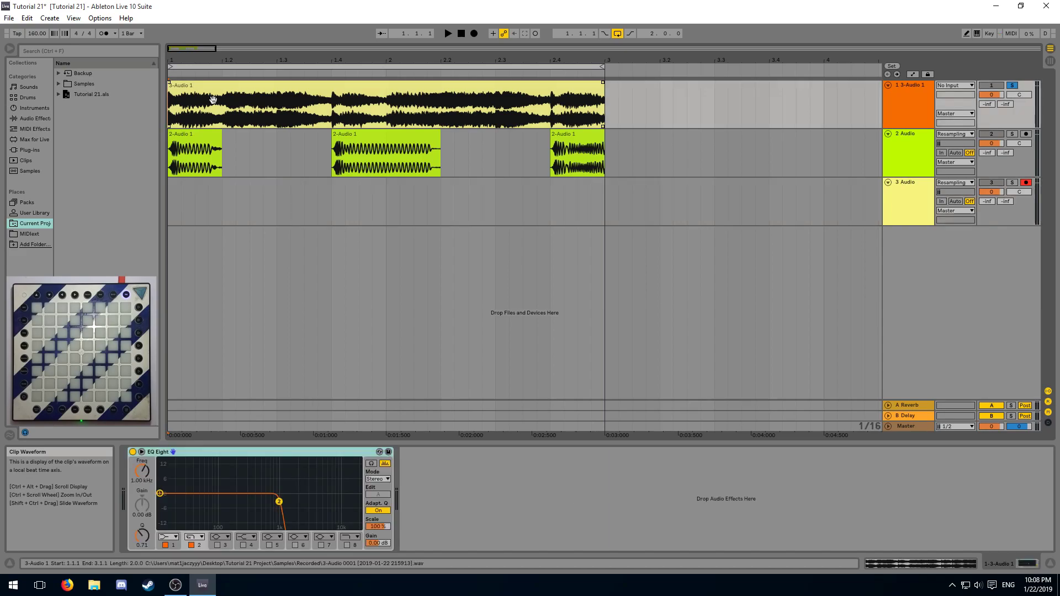
left_click(475, 33)
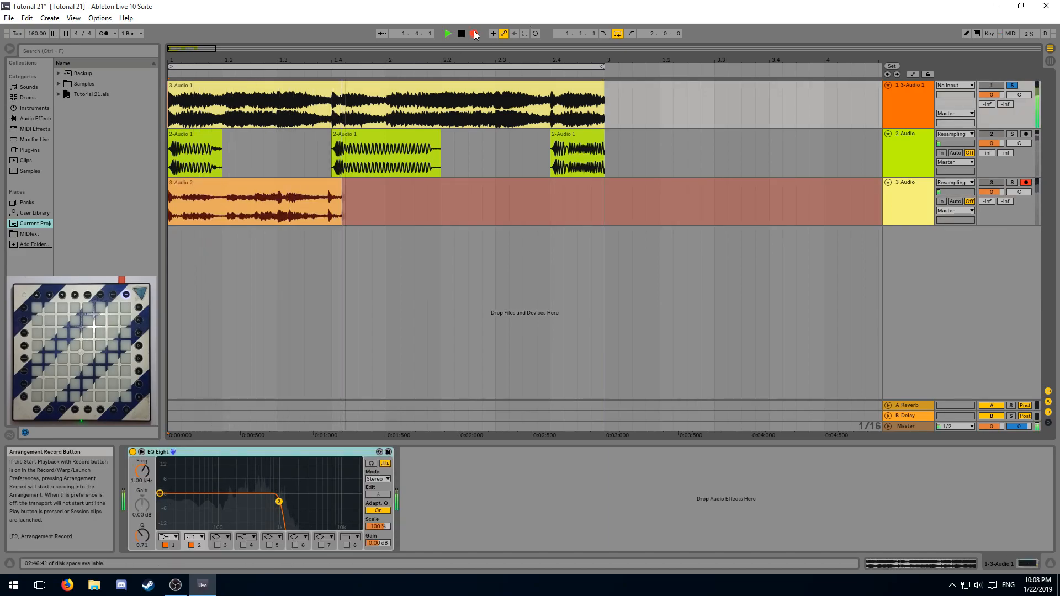
key("space")
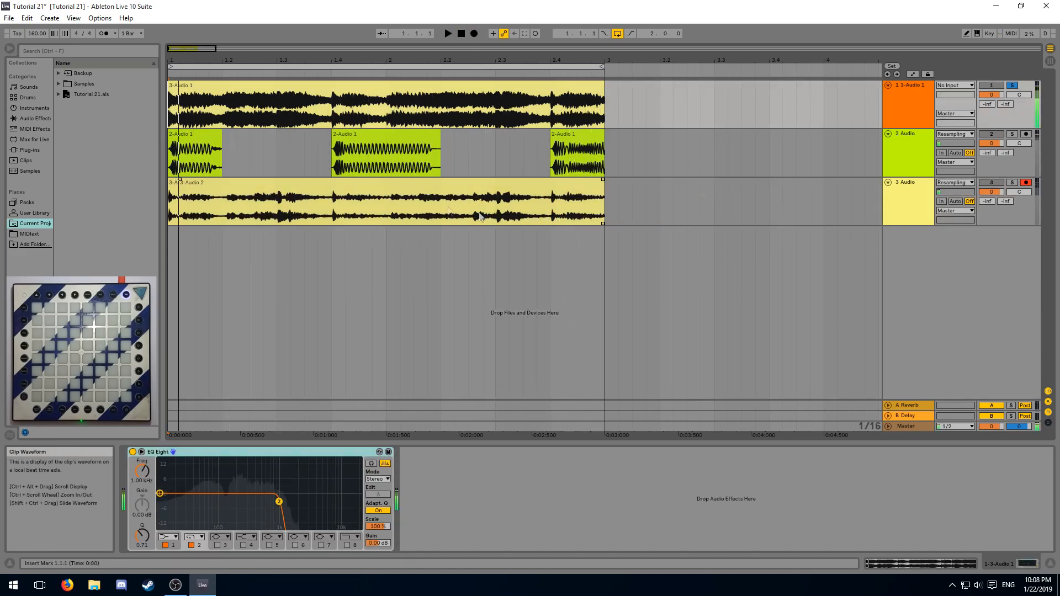
left_click(907, 160)
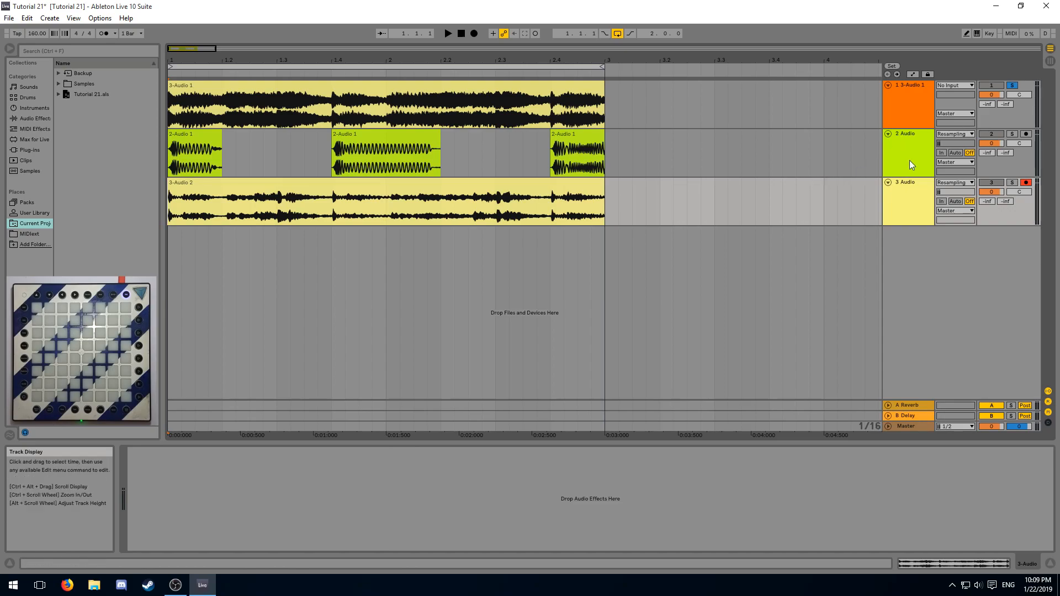
left_click(910, 157)
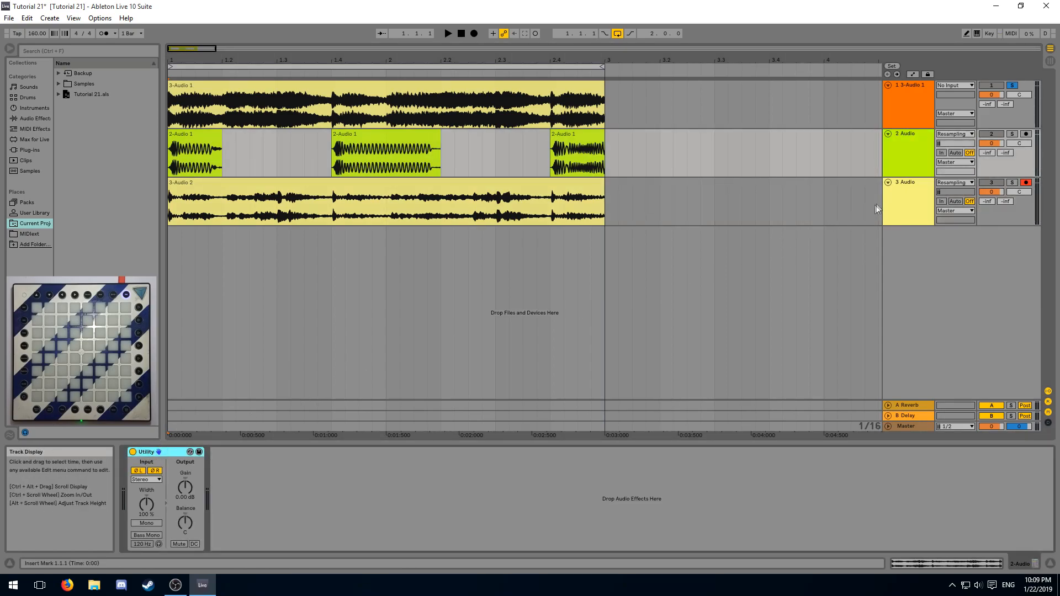
Paste the copied EQ Eight onto track 3 and switch it off.
left_click(907, 201)
right_click(666, 485)
left_click(673, 487)
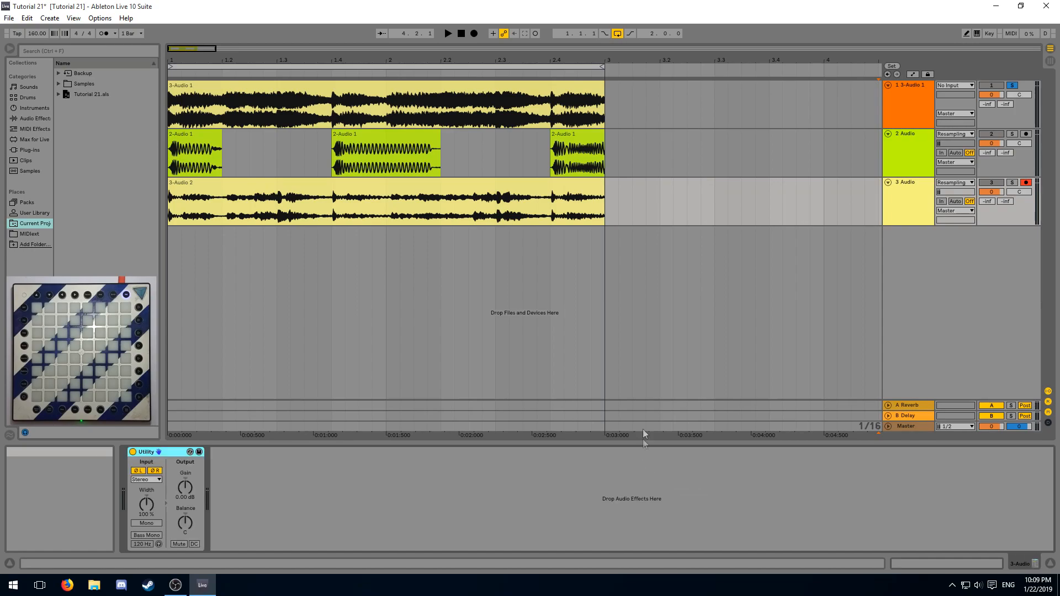
left_click(132, 453)
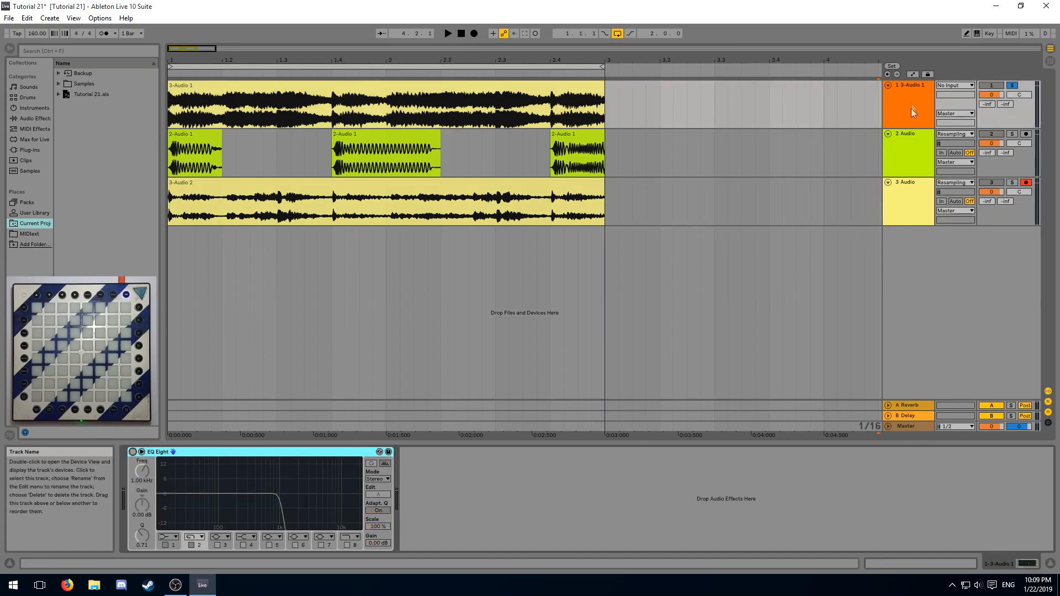
Insert a fourth audio track with Ctrl+T, arm it, solo track 3 and check clip alignment.
key("ctrl+t")
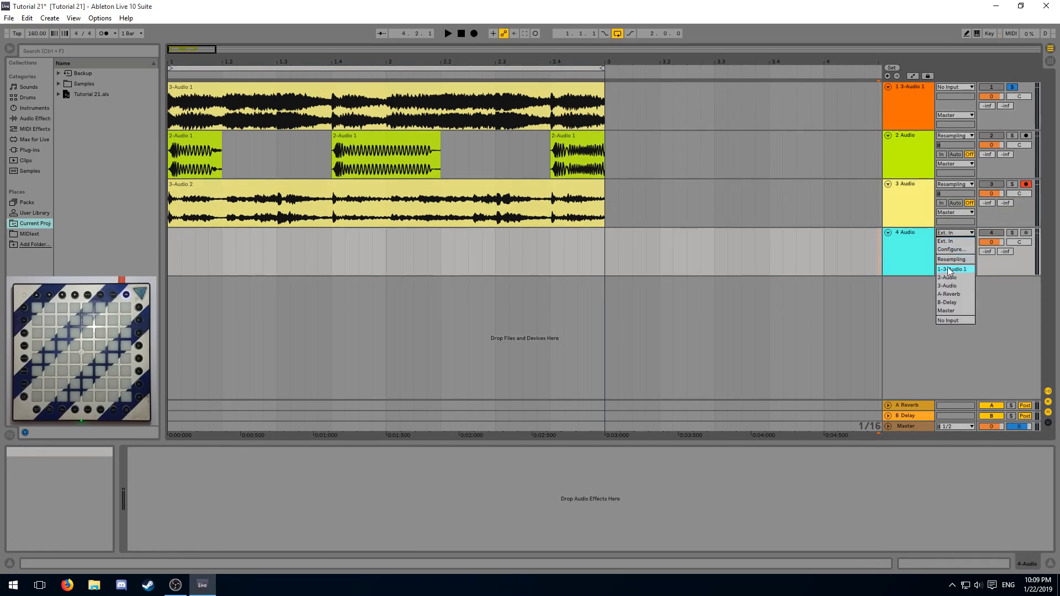
left_click(1026, 234)
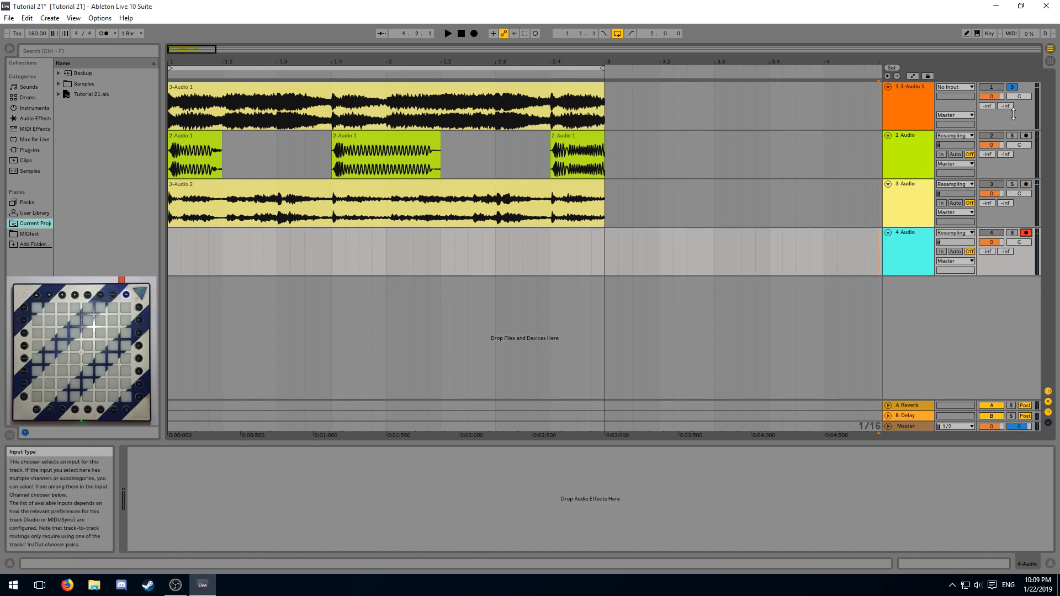
left_click(1013, 184)
left_click_drag(407, 62, 403, 107)
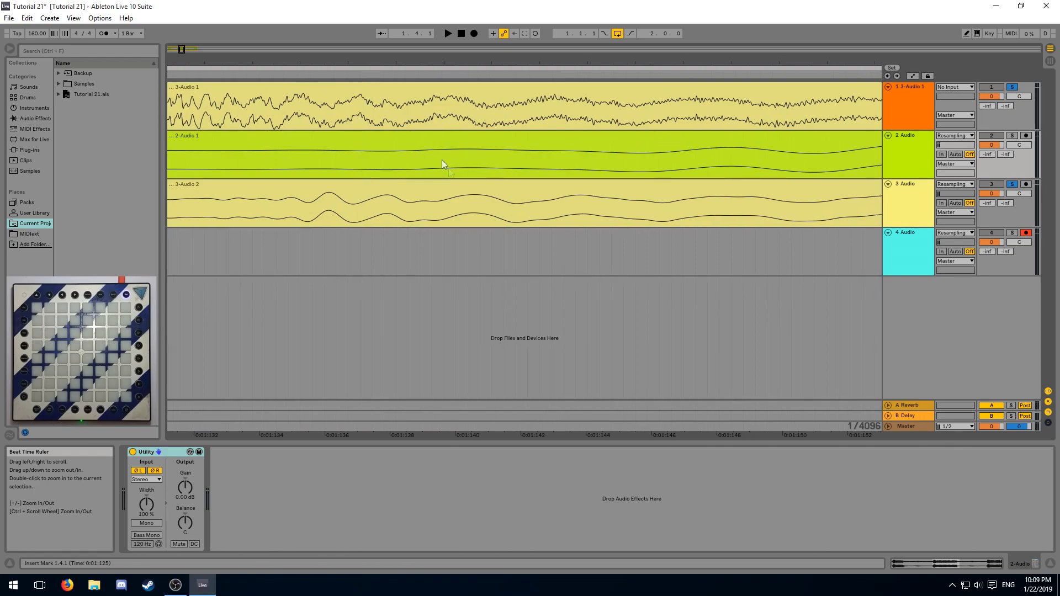
left_click(406, 198)
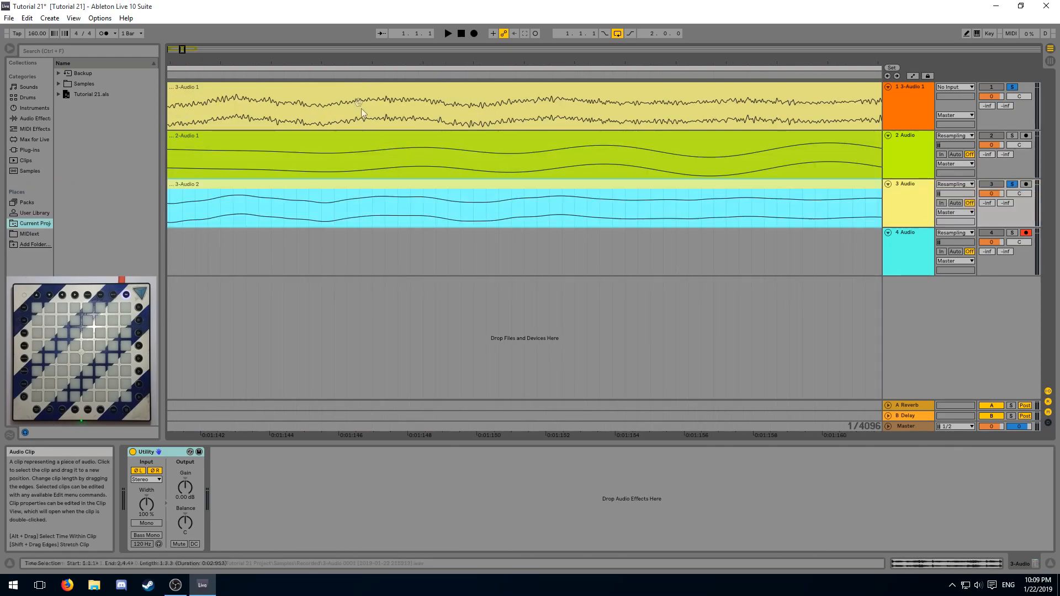
left_click(406, 199)
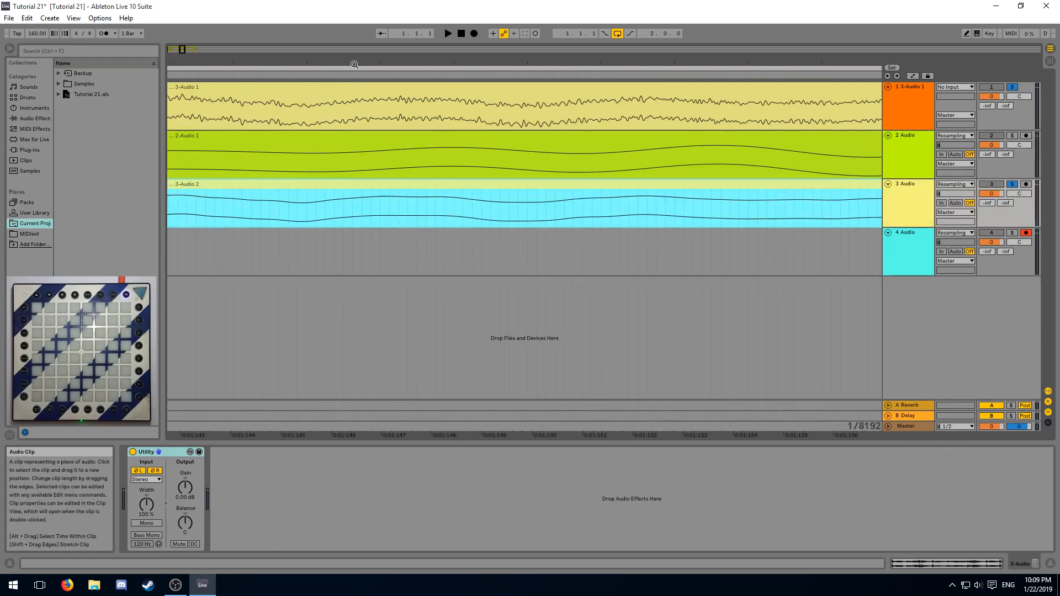
left_click_drag(320, 62, 180, 50)
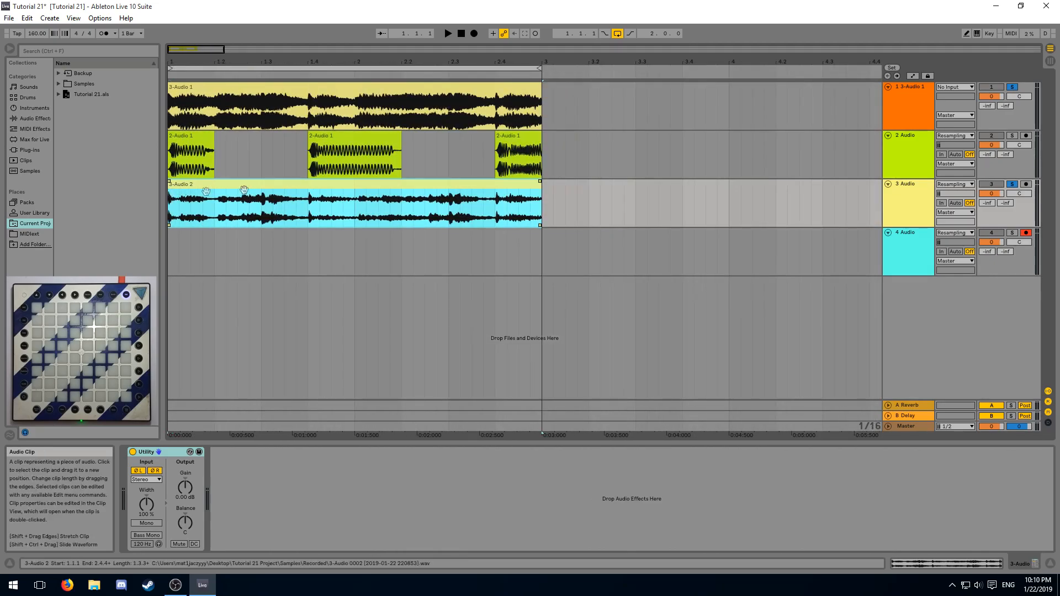
left_click(580, 332)
Record the resampled clip onto track 4, then delete the first track.
left_click(474, 33)
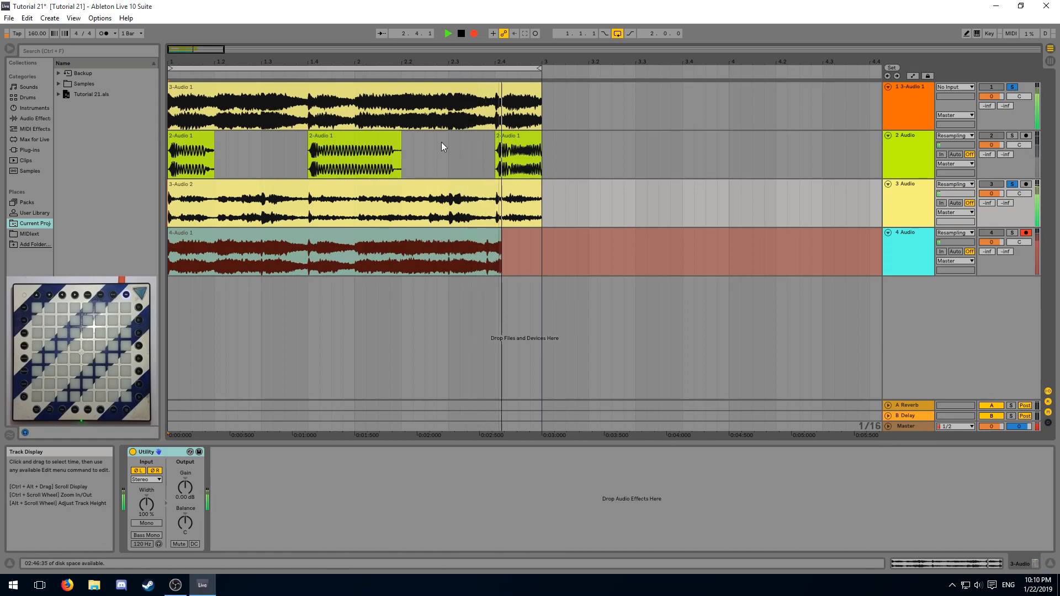
key("space")
left_click(401, 187)
left_click(900, 94)
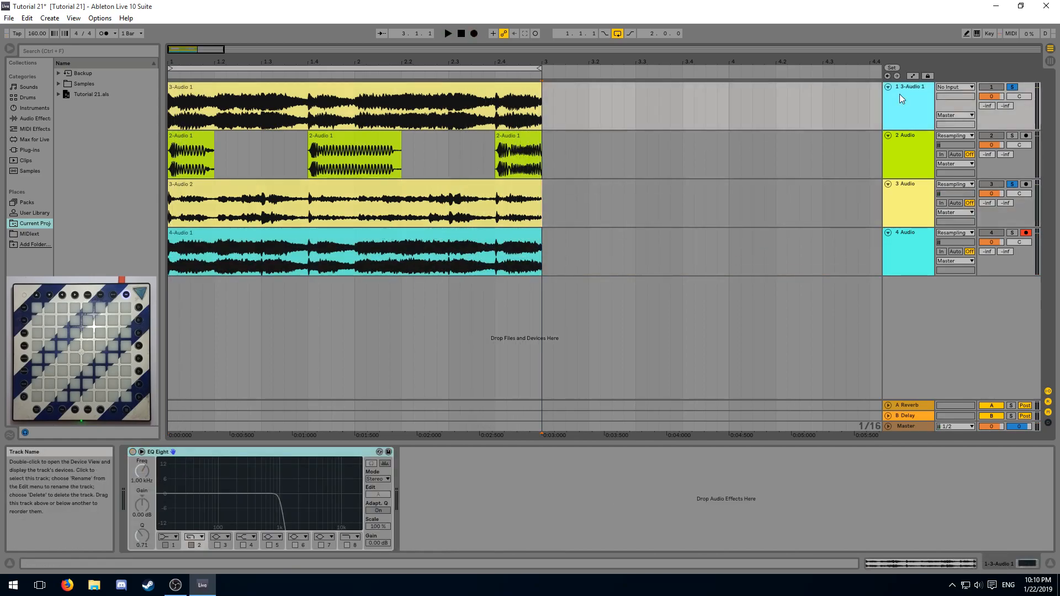
key("Delete")
Remove the Utility effect from track 1 after selecting the clips' final beat.
left_click(498, 100)
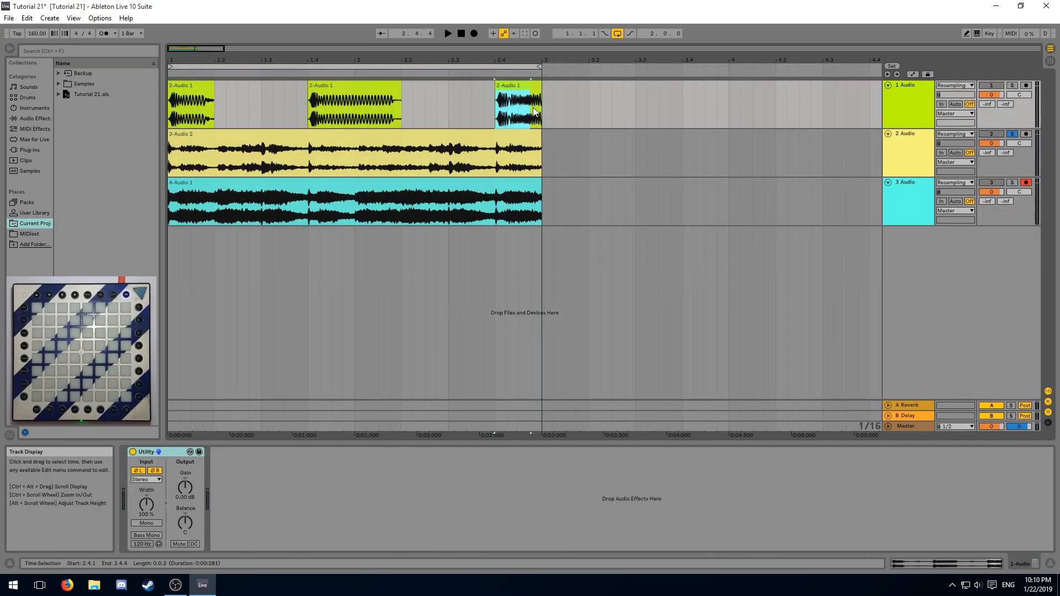
left_click_drag(495, 215, 531, 215)
left_click(547, 155)
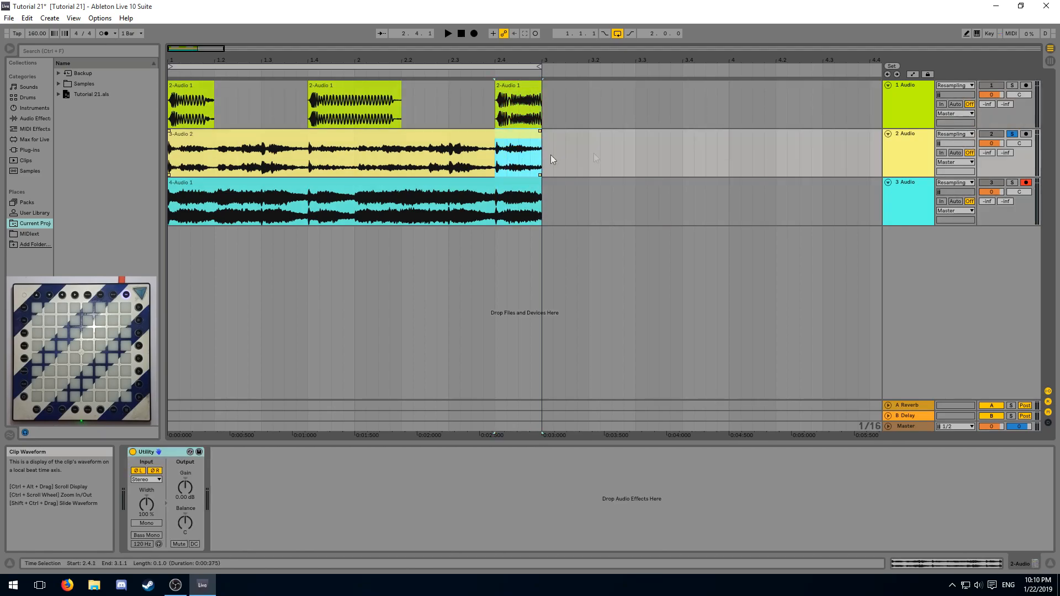
left_click(903, 155)
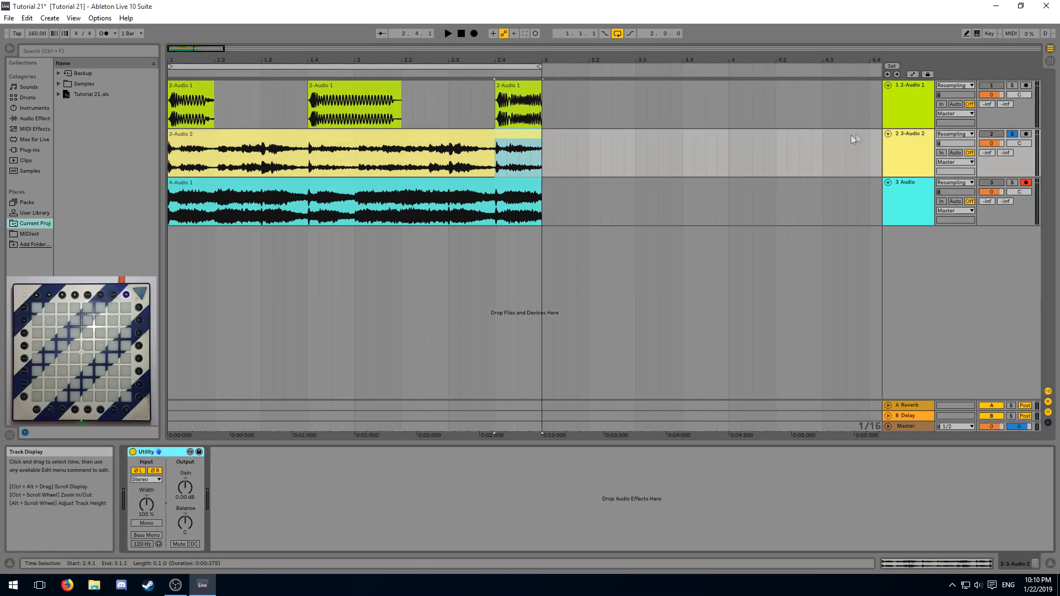
key("Up")
key("Delete")
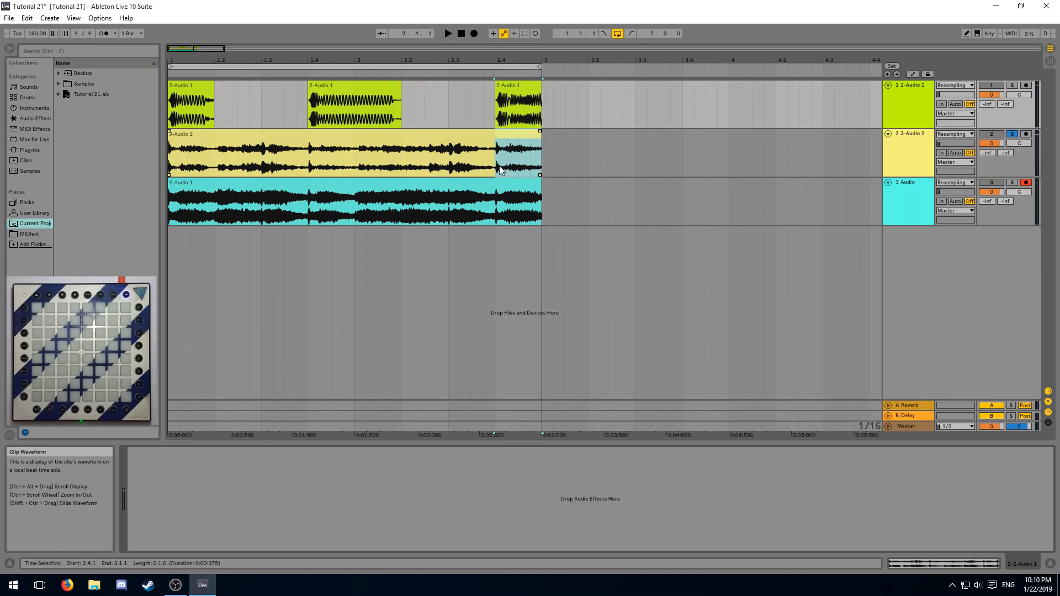
Play the three resampled tracks from the song start, stop, and switch to the session mixer.
left_click(500, 166)
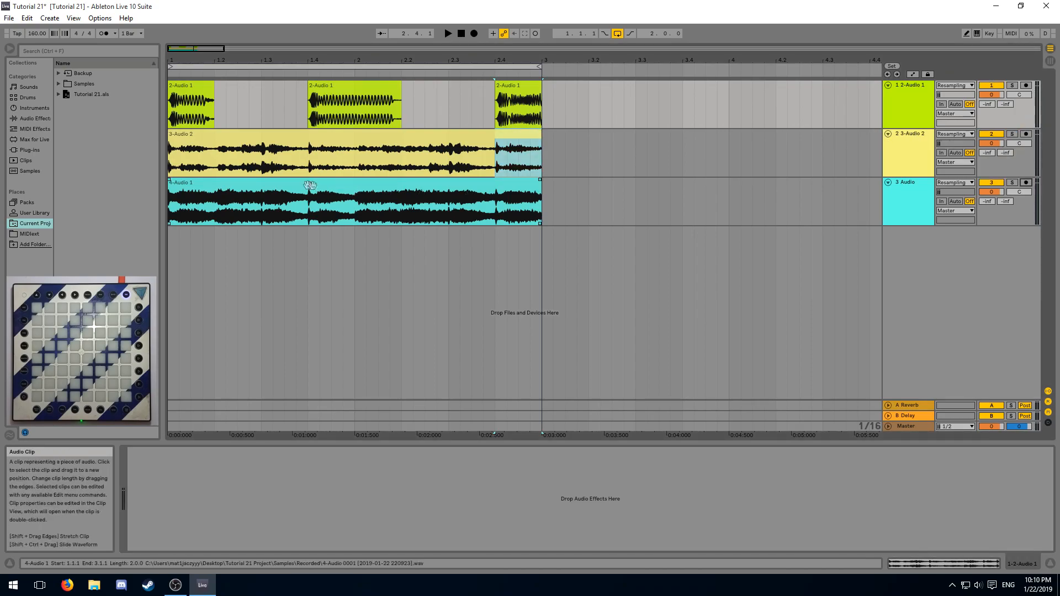
left_click(171, 167)
left_click_drag(191, 61, 191, 92)
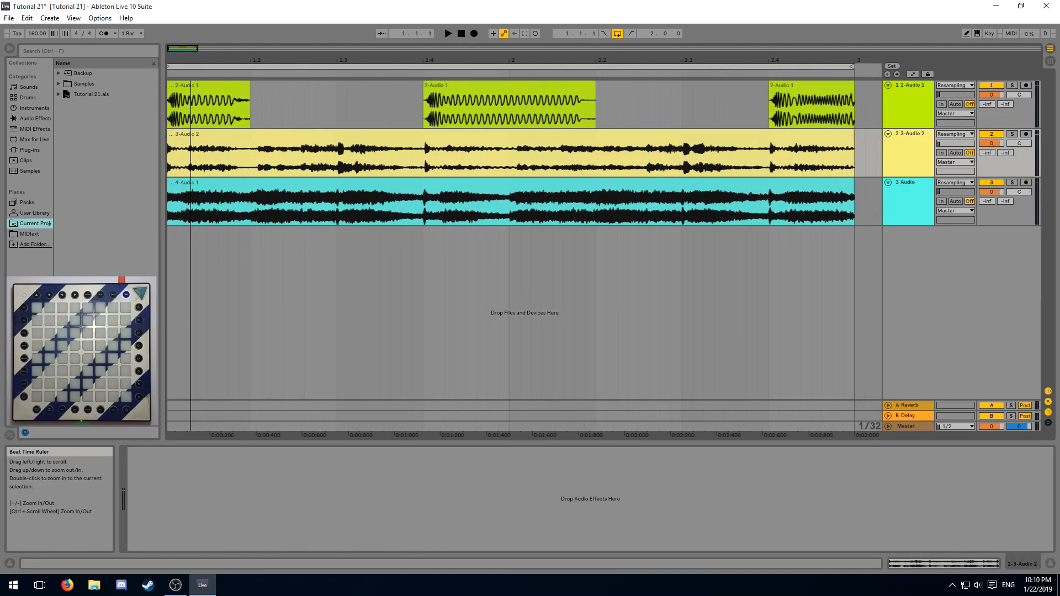
key("space")
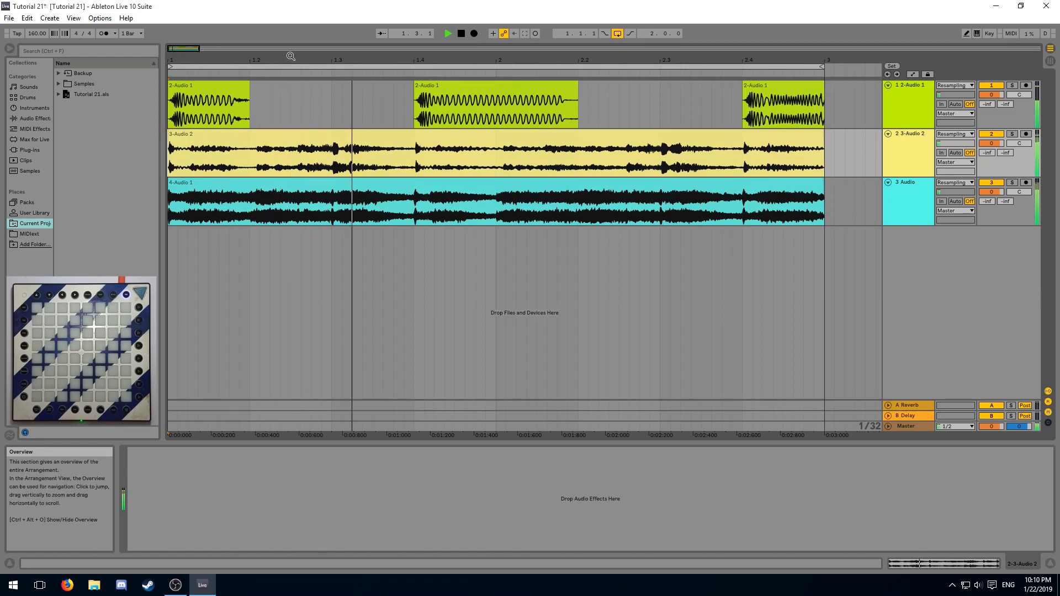
left_click_drag(193, 59, 287, 57)
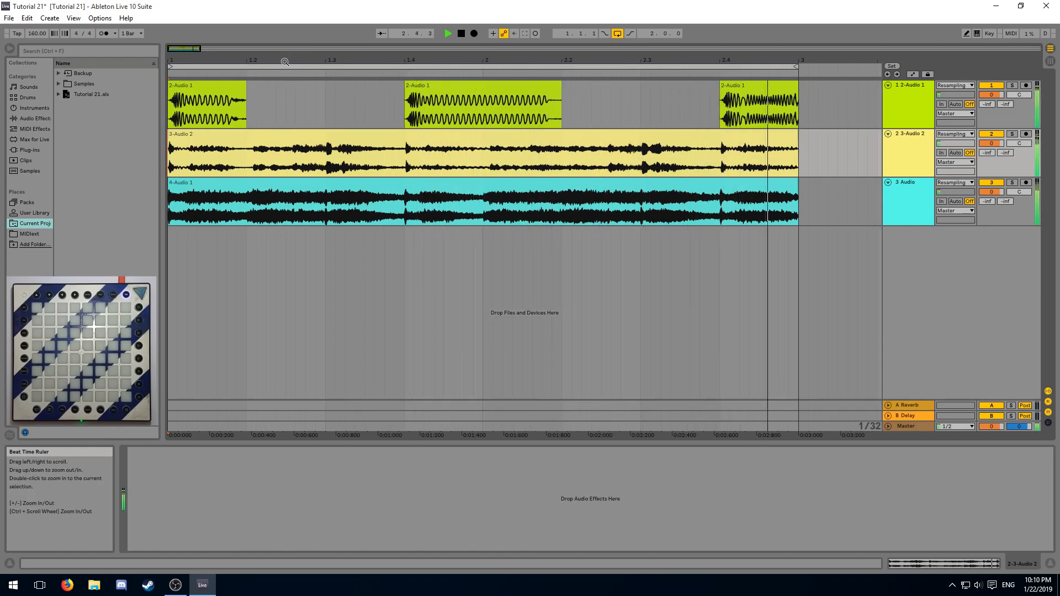
key("space")
left_click(172, 160)
key("Tab")
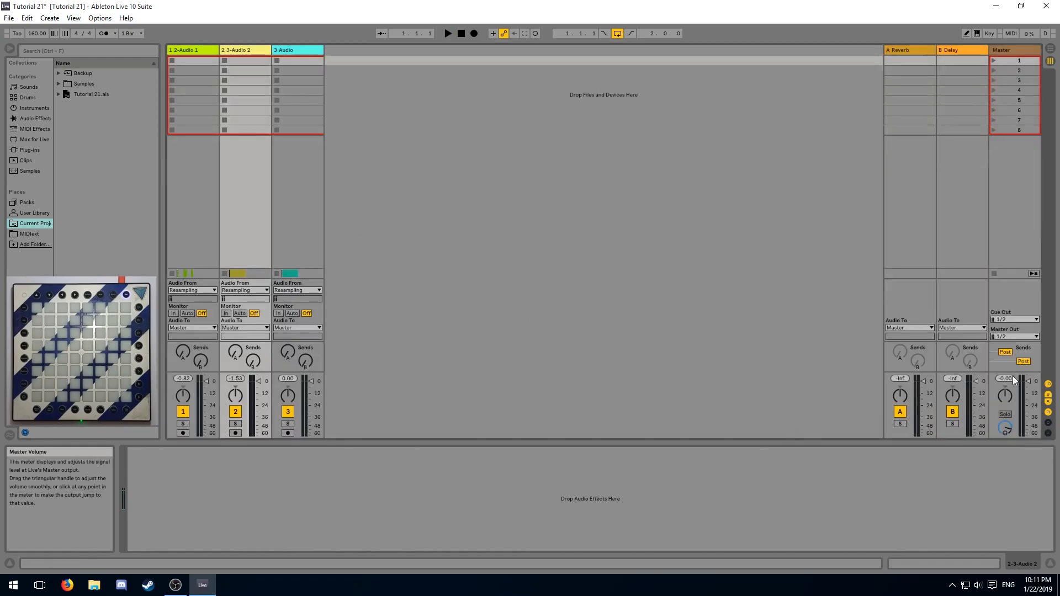
Play the set in Session View to check the output levels.
key("space")
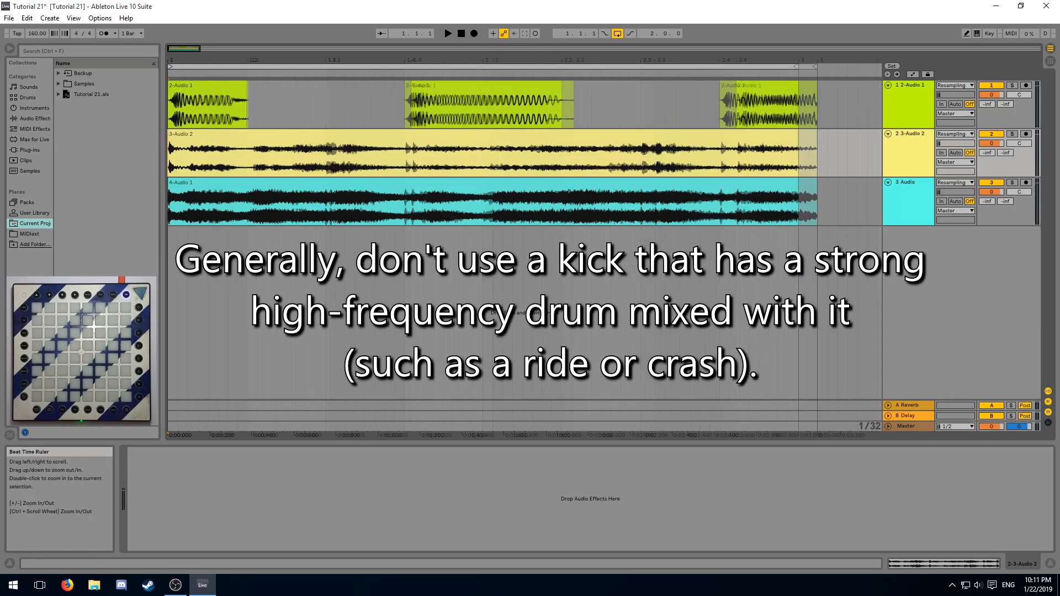
scroll(388, 60, "up", 8)
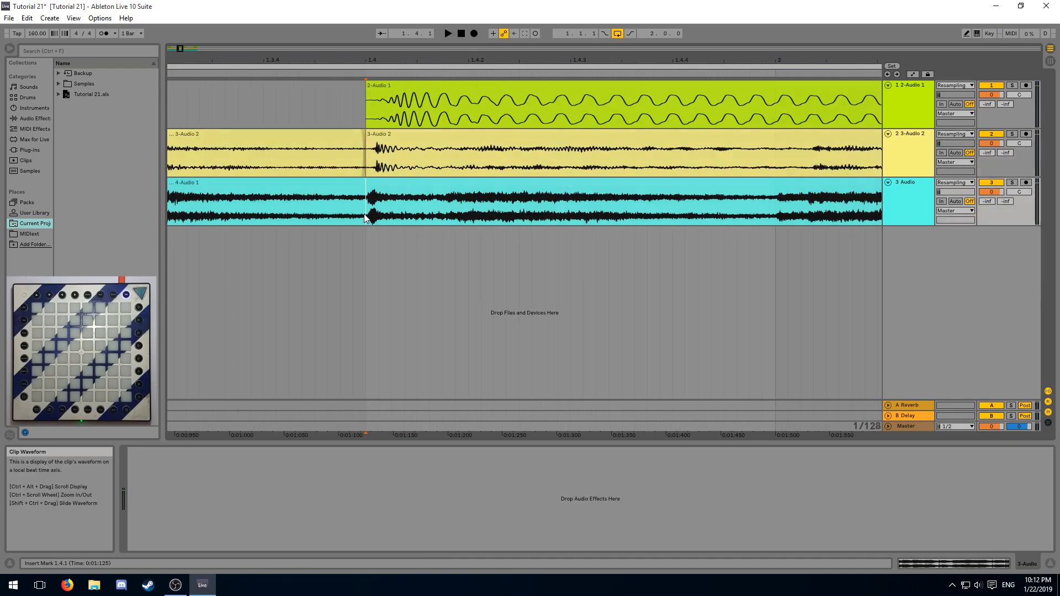
Delete all audio before the kick start at 1.4.
left_click(368, 218)
key("Delete")
key("Delete")
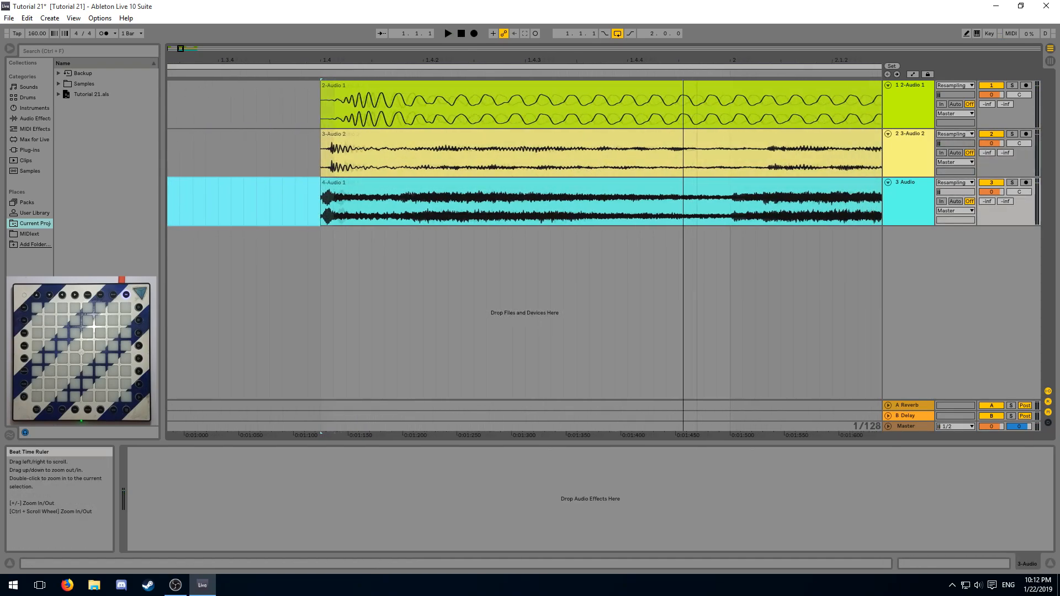
scroll(530, 60, "down", 2)
Delete the tails after bar 2 on all three tracks and audition the trimmed kick.
left_click(644, 166)
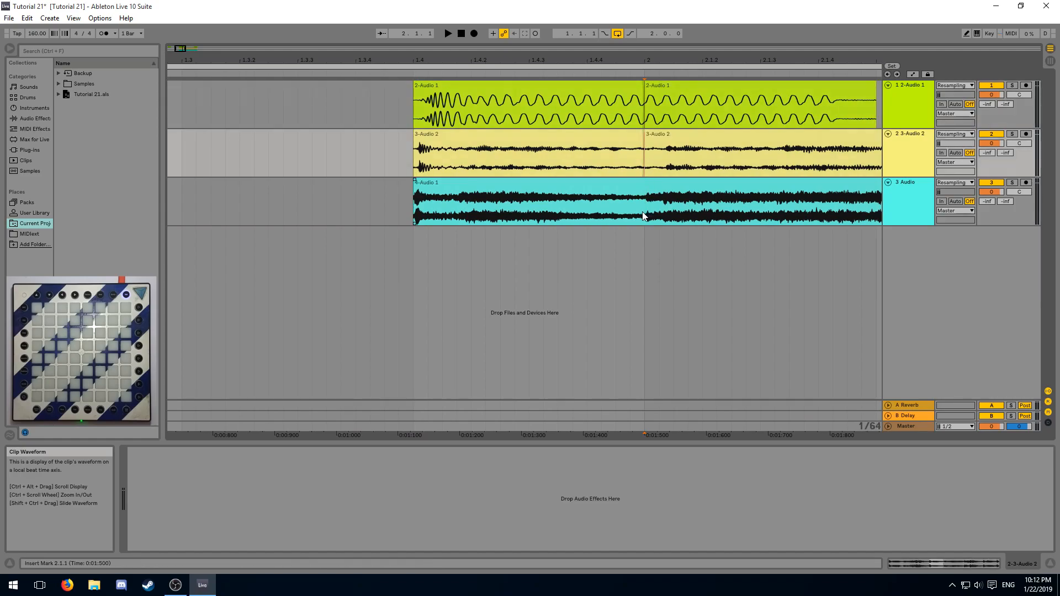
left_click(763, 203)
key("Delete")
left_click(763, 104)
key("Delete")
left_click(762, 154)
key("Delete")
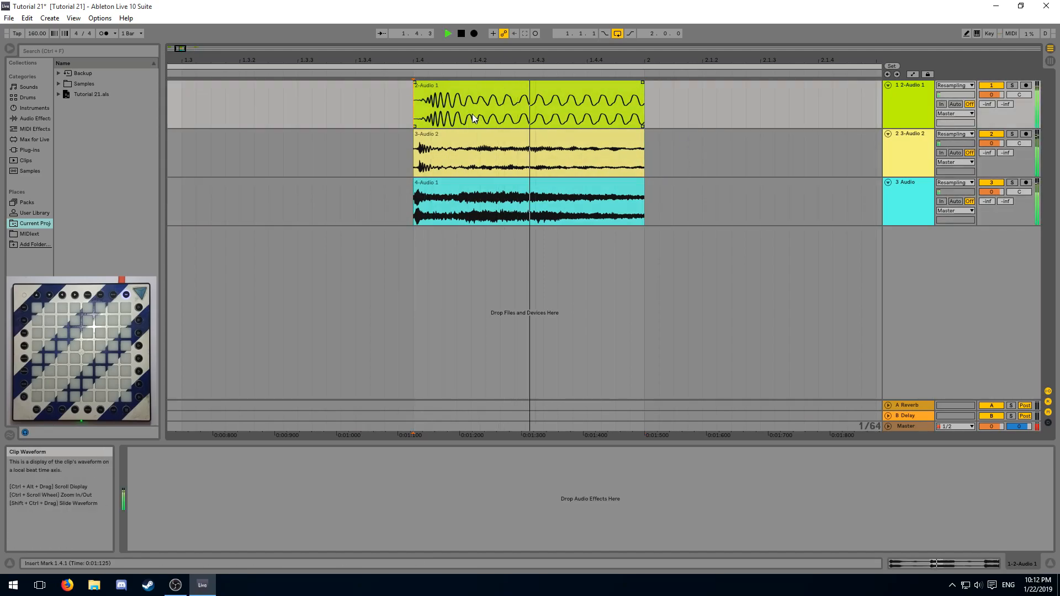
left_click(475, 118)
scroll(475, 119, "up", 2)
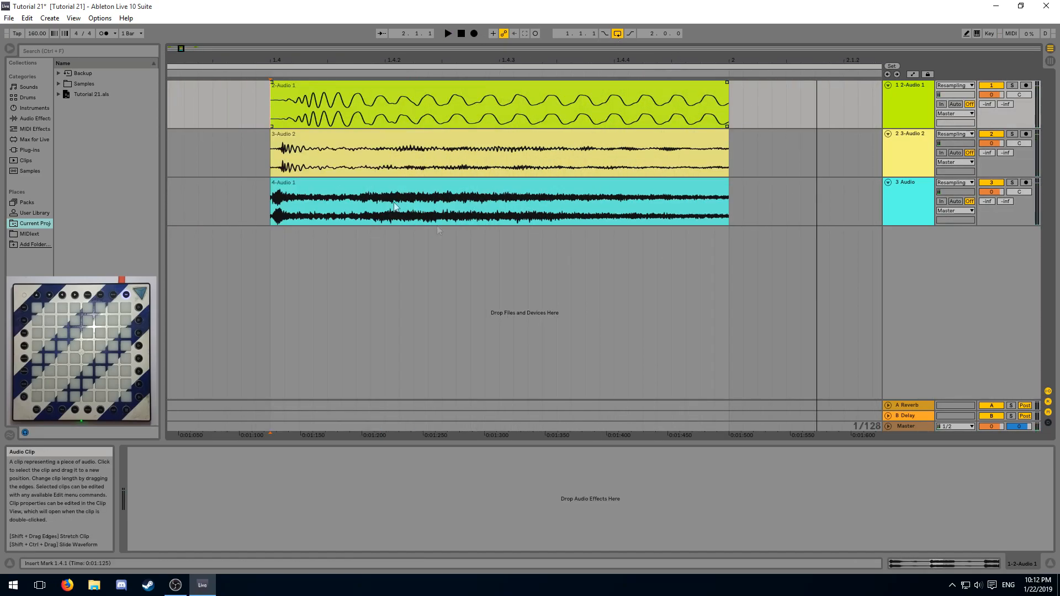
left_click(745, 203)
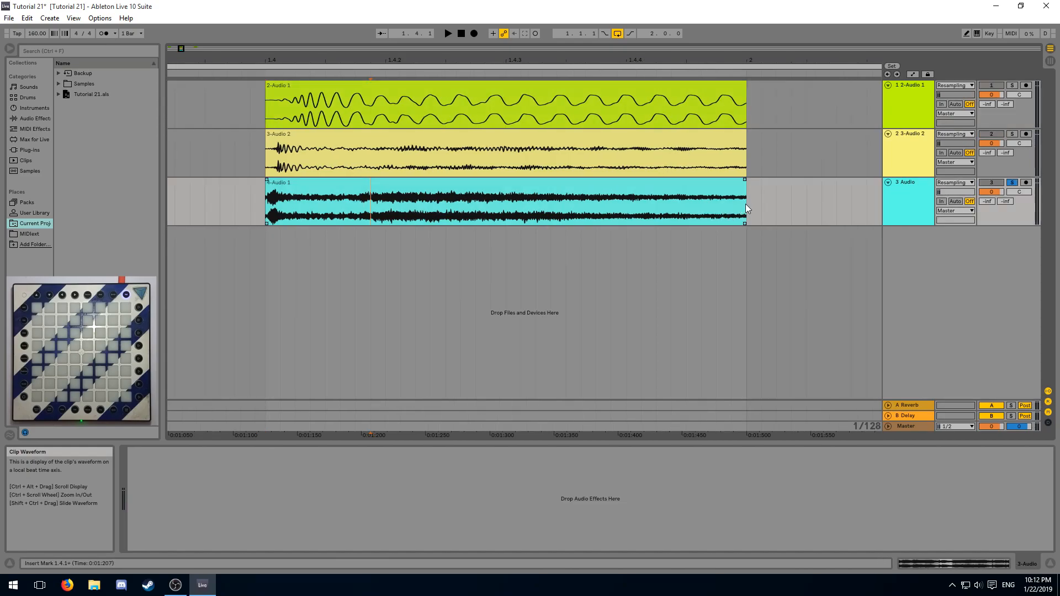
scroll(745, 204, "up", 5)
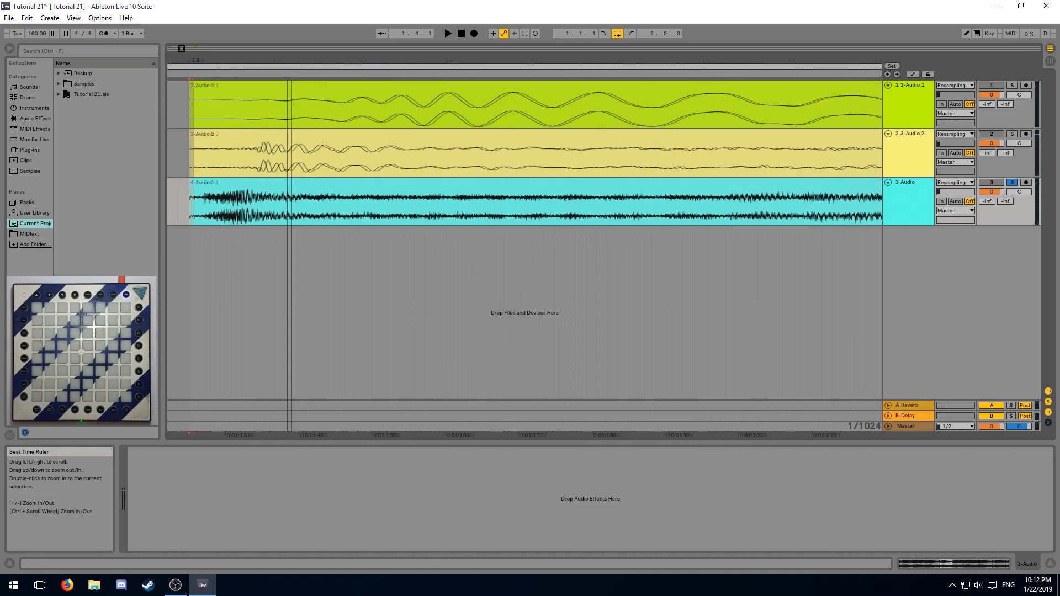
scroll(336, 210, "left", 2)
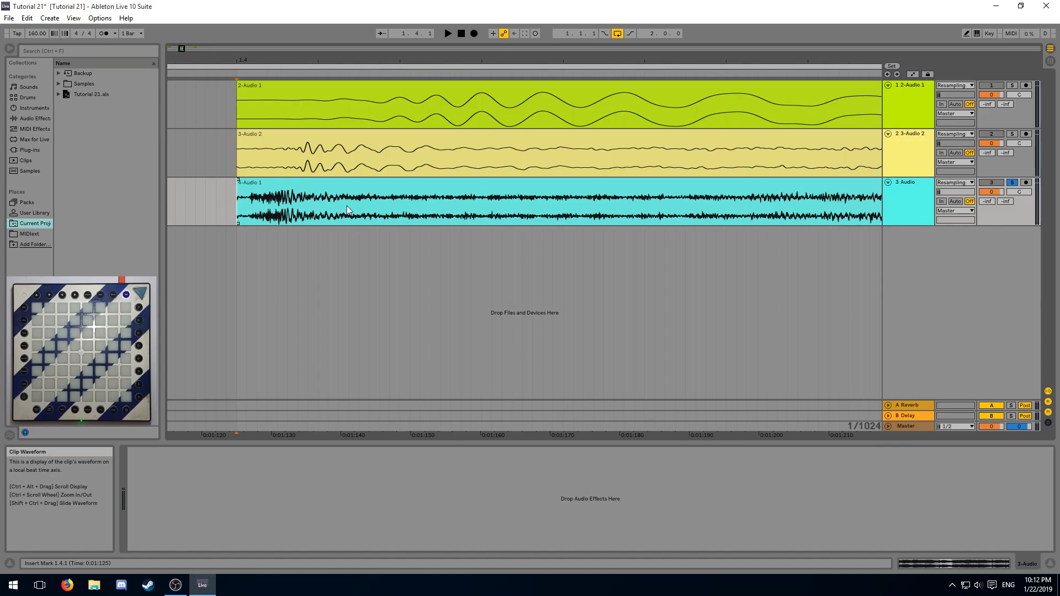
Shorten the bottom clip to the kick transient and delete the middle clip's tail.
left_click_drag(882, 182, 358, 181)
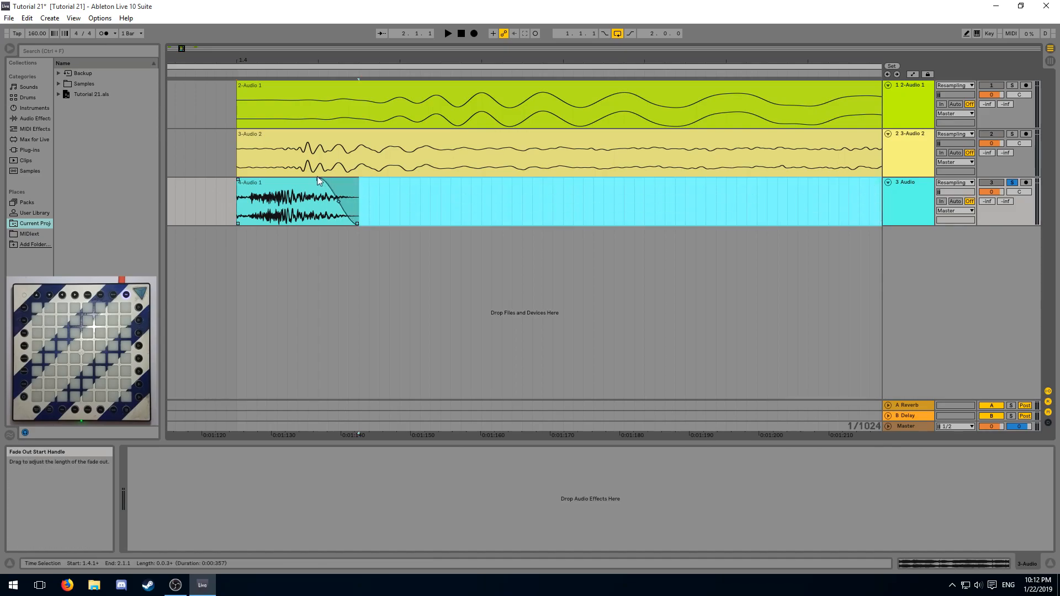
scroll(314, 158, "down", 2)
left_click(315, 157)
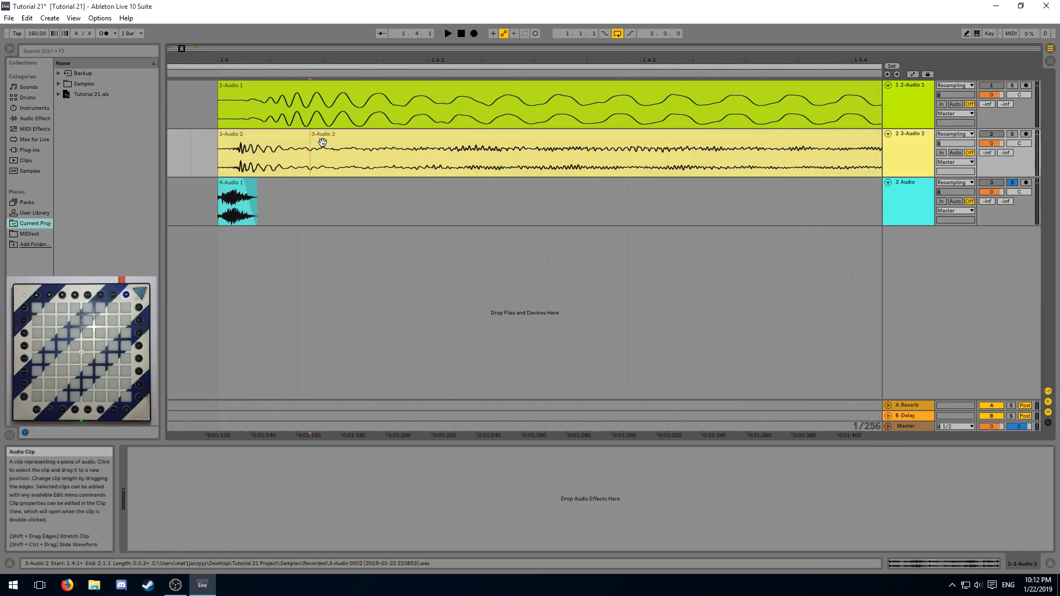
key("Delete")
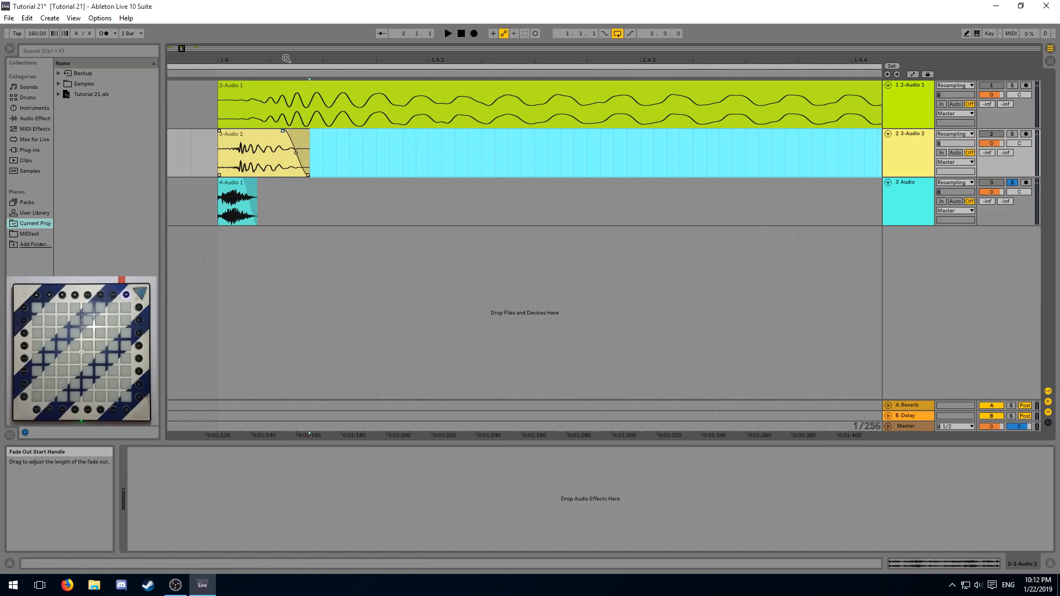
scroll(286, 58, "down", 1)
Delete the top clip's tail past the marker and play back the shortened kick.
left_click_drag(226, 116, 348, 117)
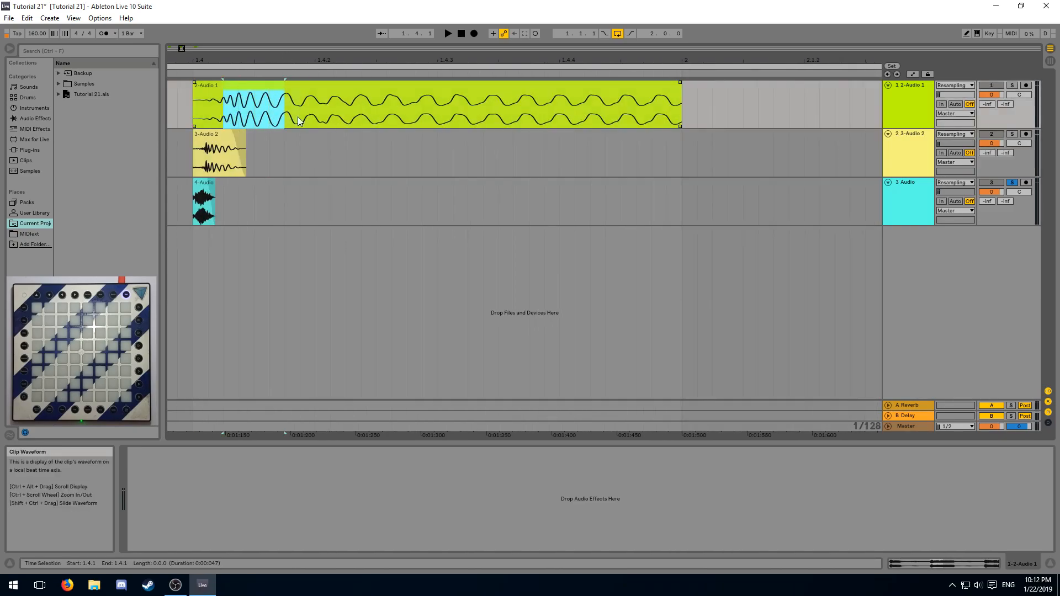
left_click(346, 122)
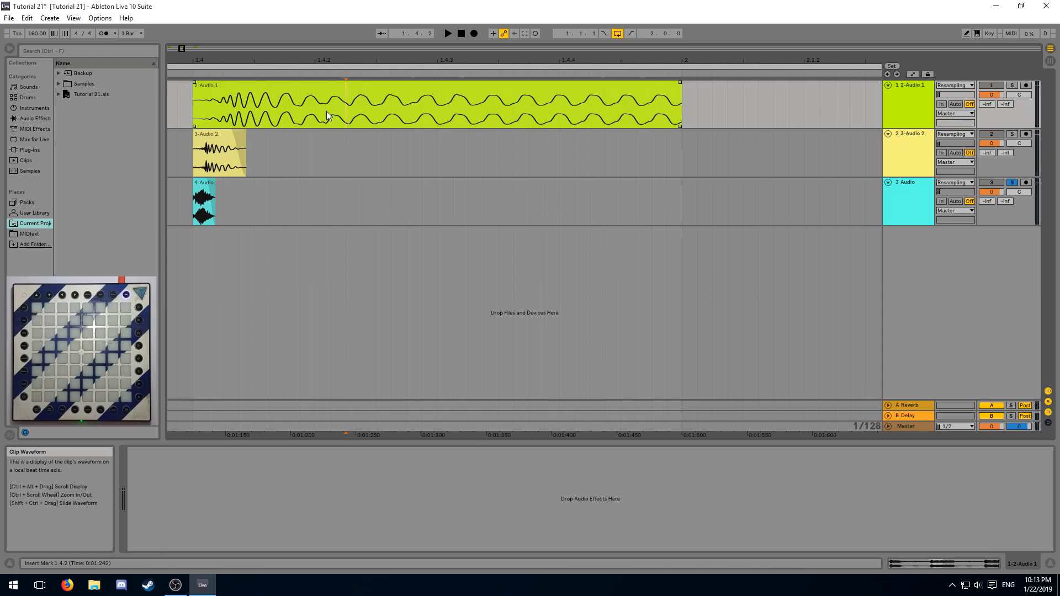
mouse_move(317, 56)
left_mouse_down()
mouse_move(383, 118)
mouse_move(878, 116)
left_mouse_up()
key("Delete")
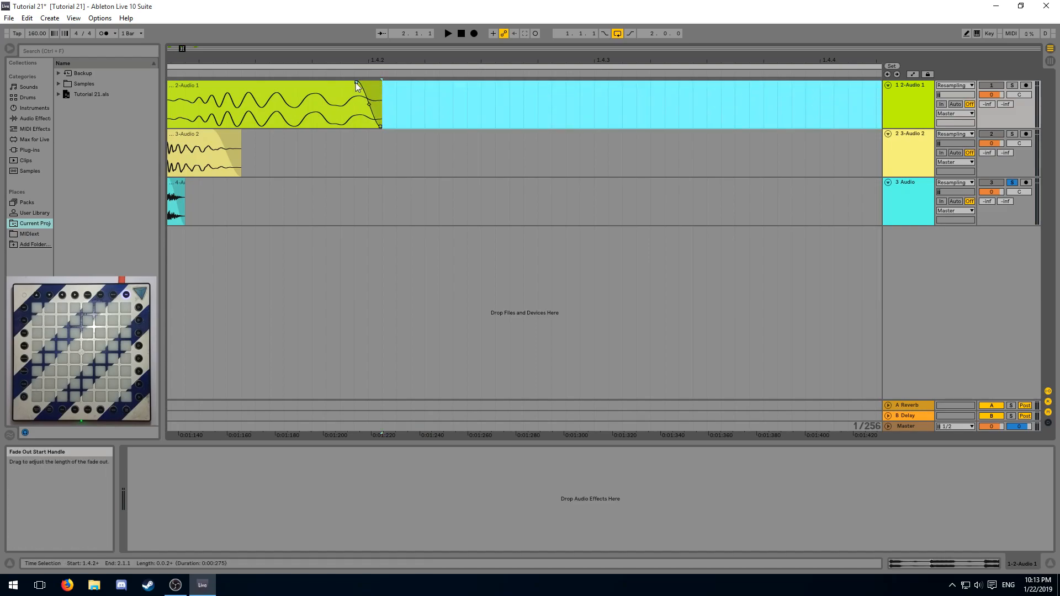
key("minus")
left_click(263, 109)
key("space")
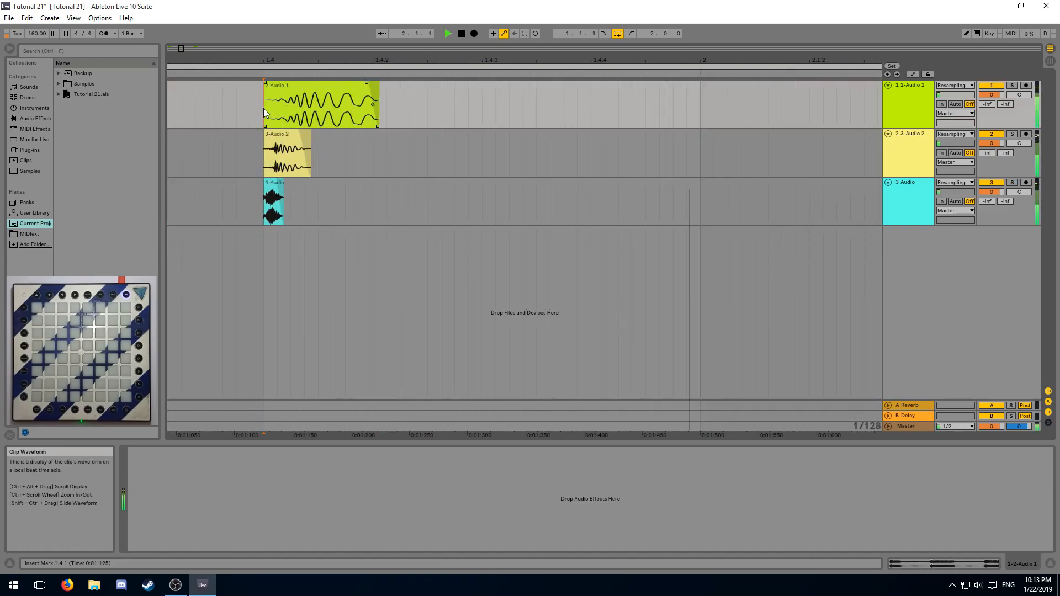
left_click(304, 60)
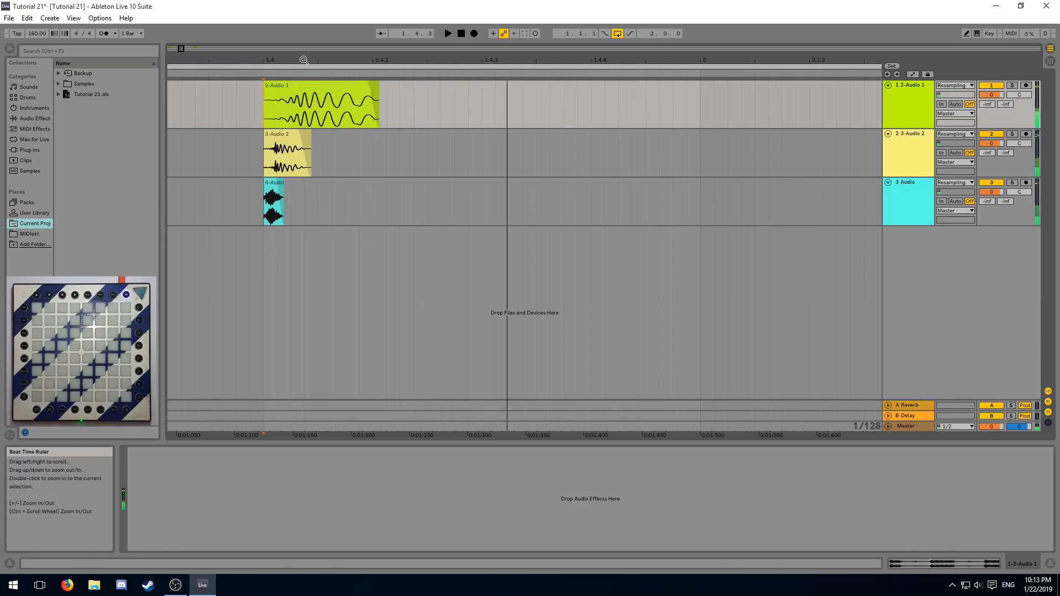
left_click(304, 151)
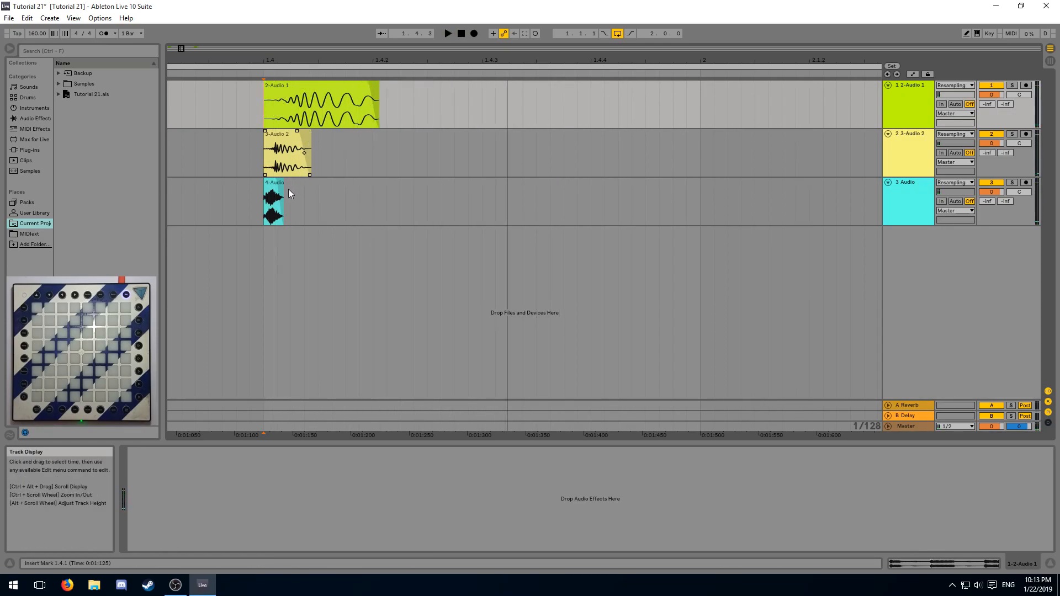
left_click(273, 199)
key("ctrl+z")
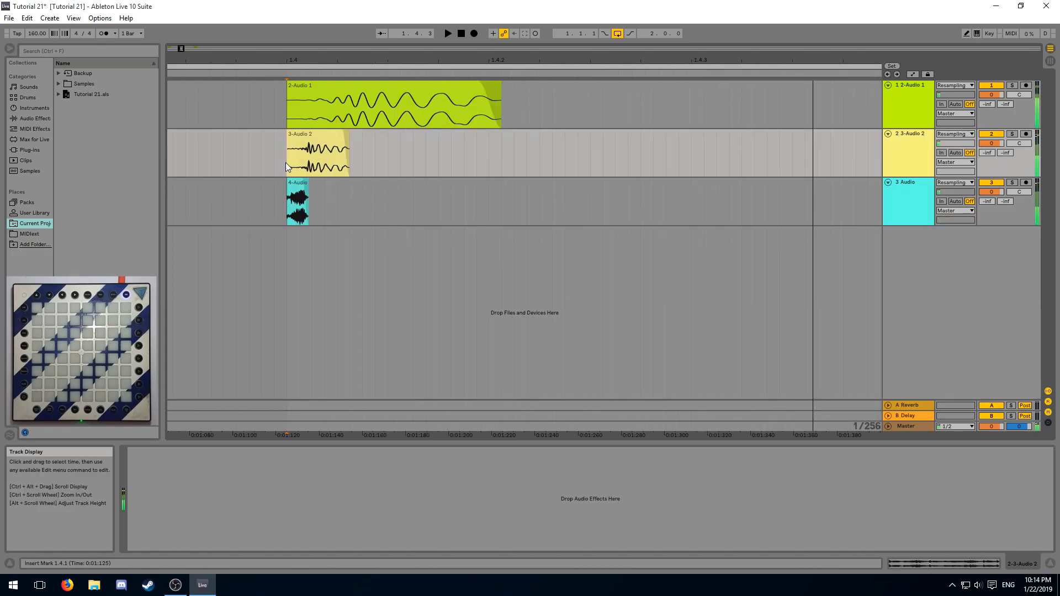
key("Up")
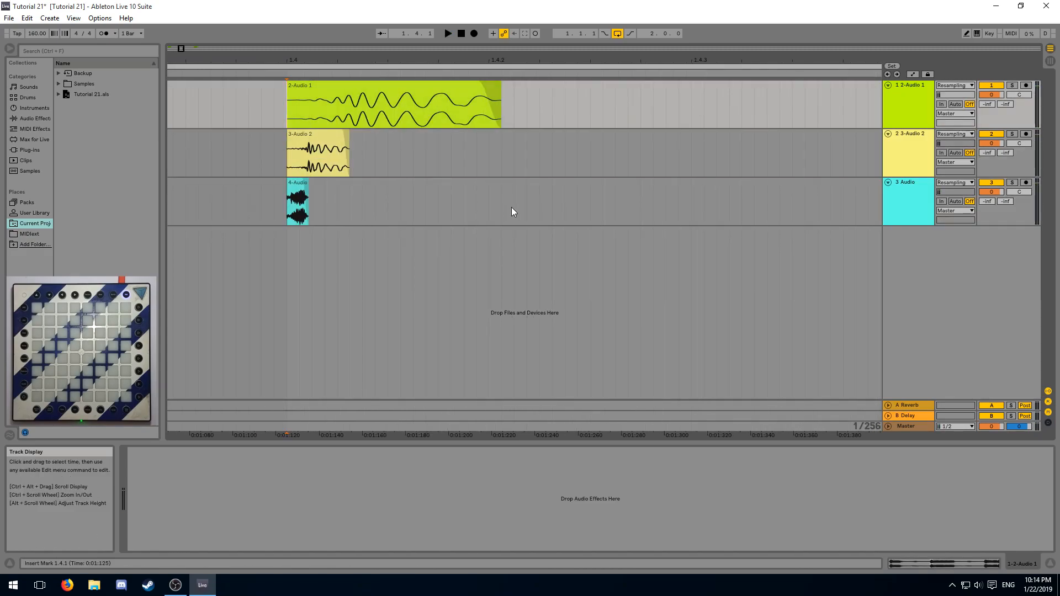
left_click_drag(511, 208, 290, 124)
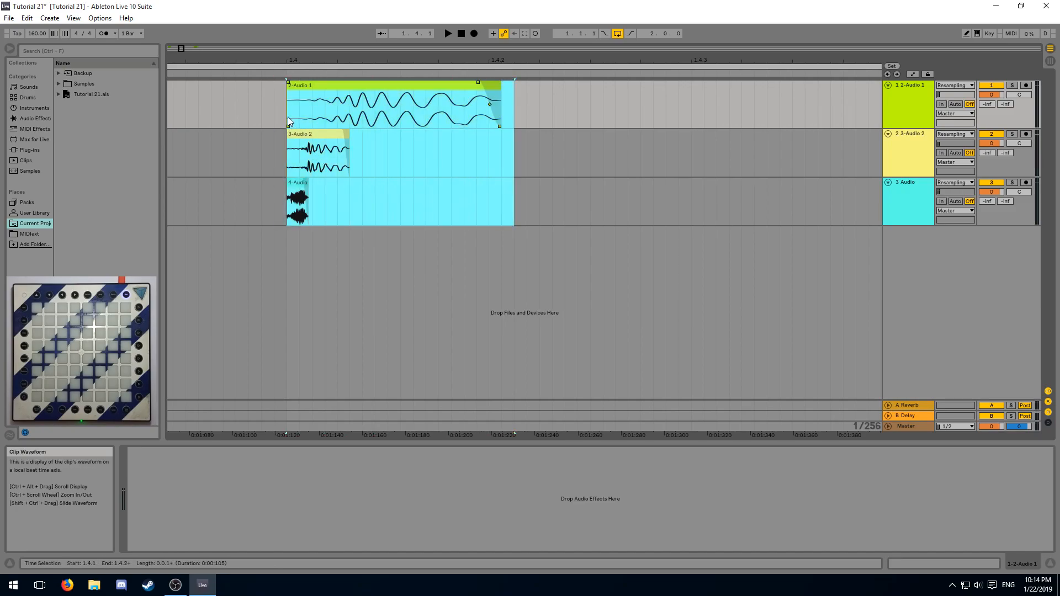
scroll(472, 218, "up", 2)
key("Down")
key("Down")
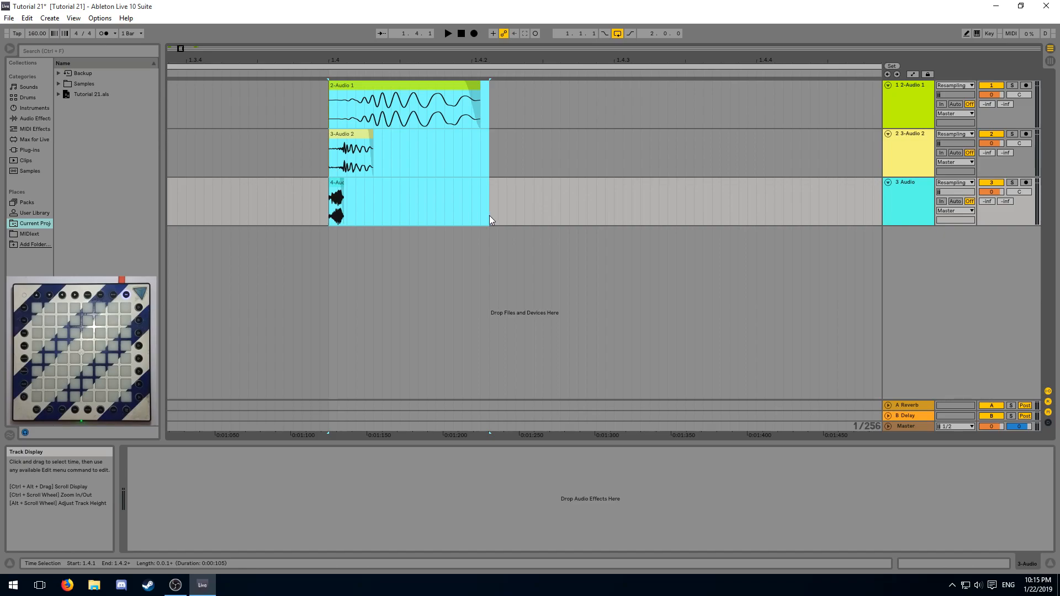
left_click(490, 216)
scroll(490, 204, "up", 2)
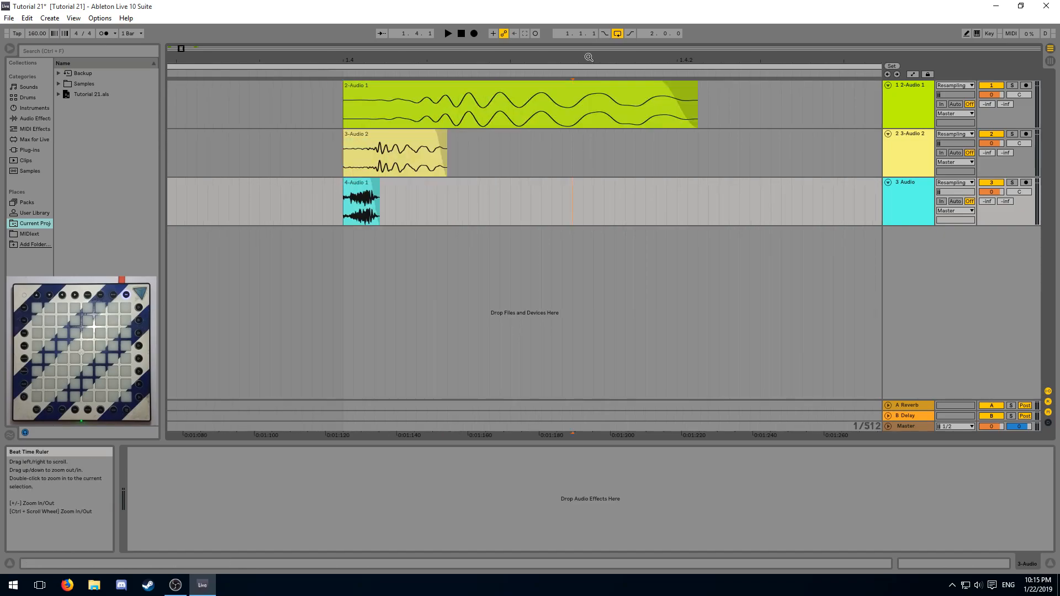